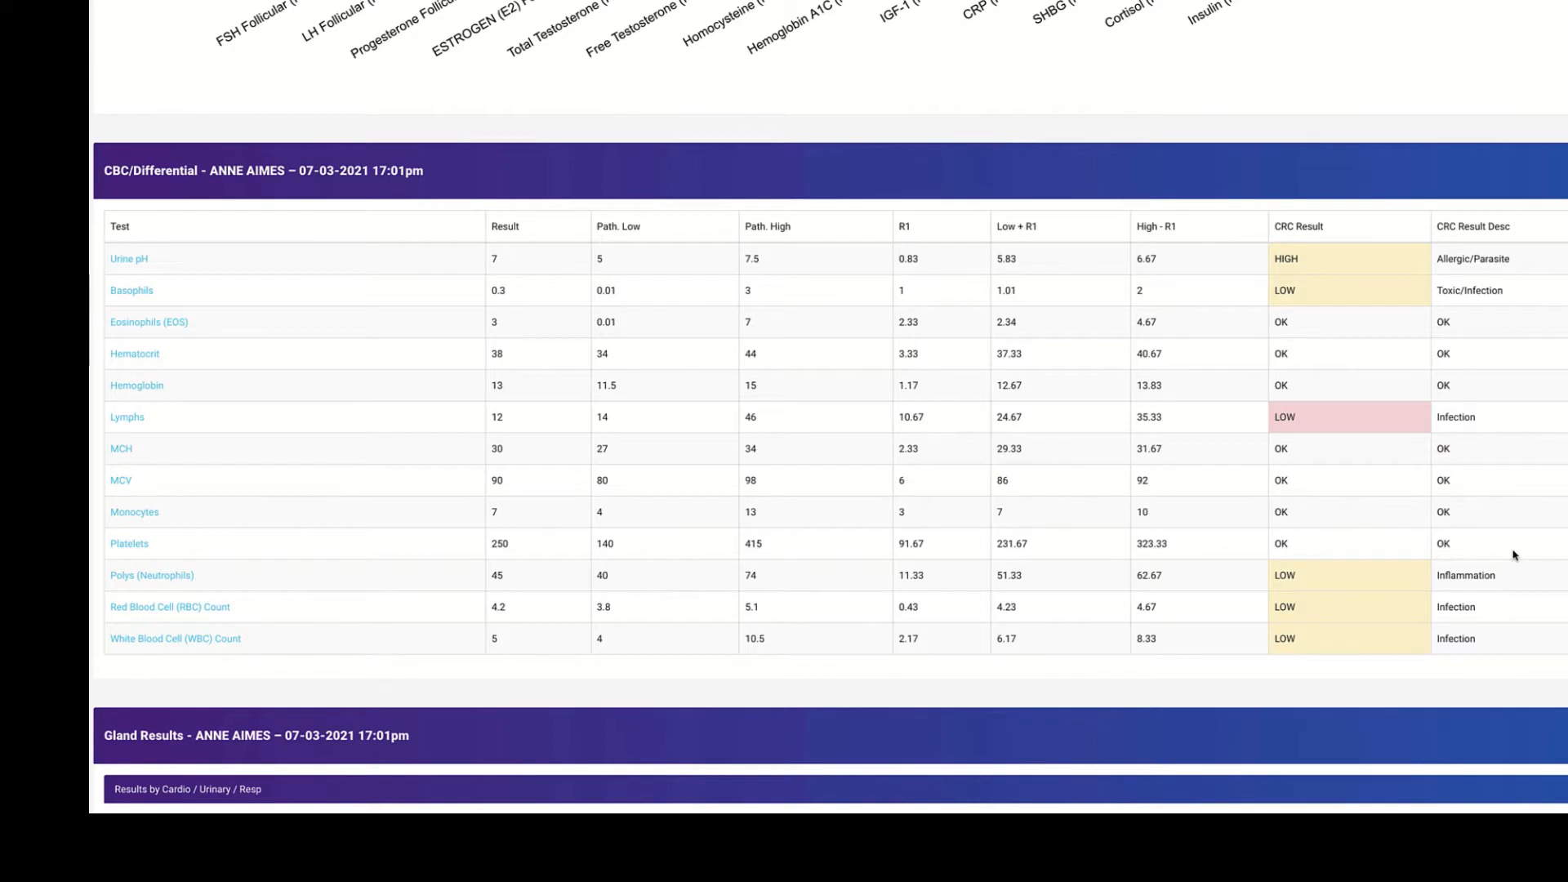
Review the cardio and digestive gland results and read the Gallbladder description.
scroll(1514, 556, "down", 7)
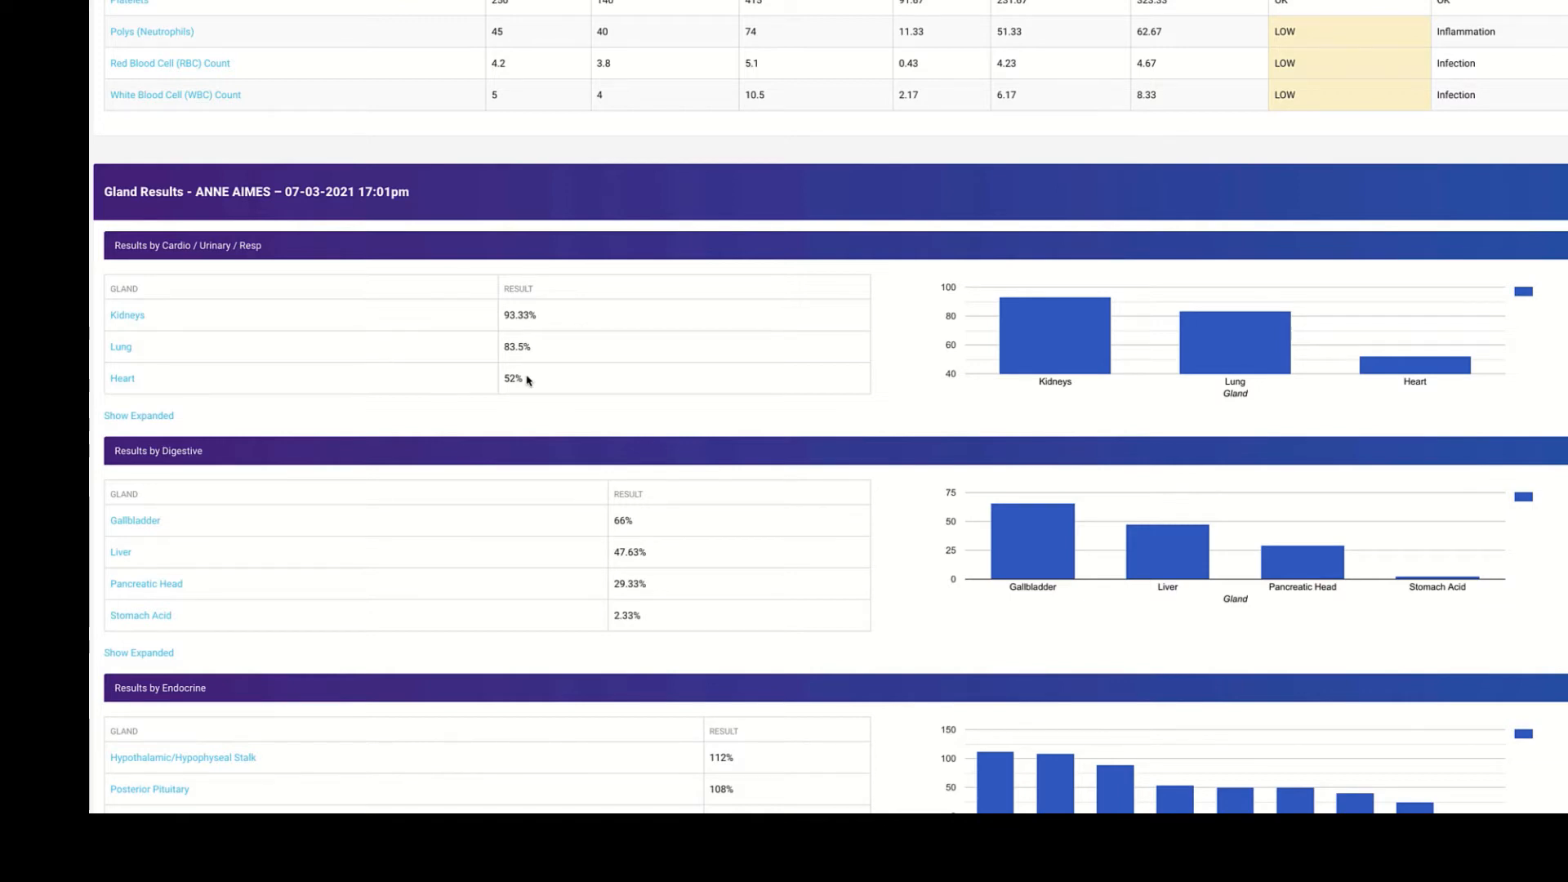
scroll(527, 380, "down", 2)
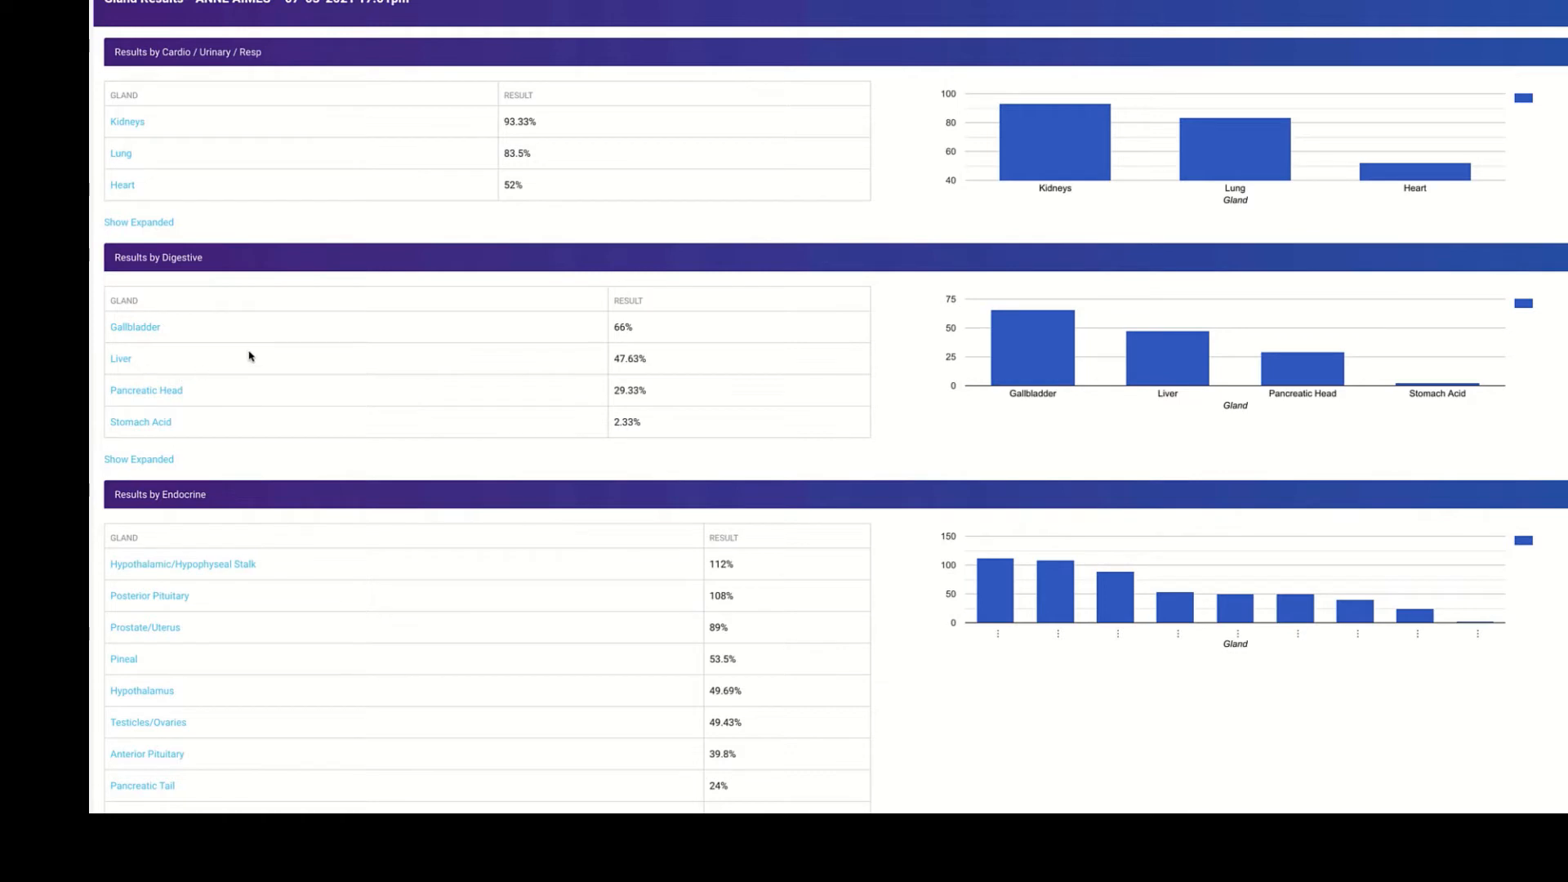
left_click(135, 328)
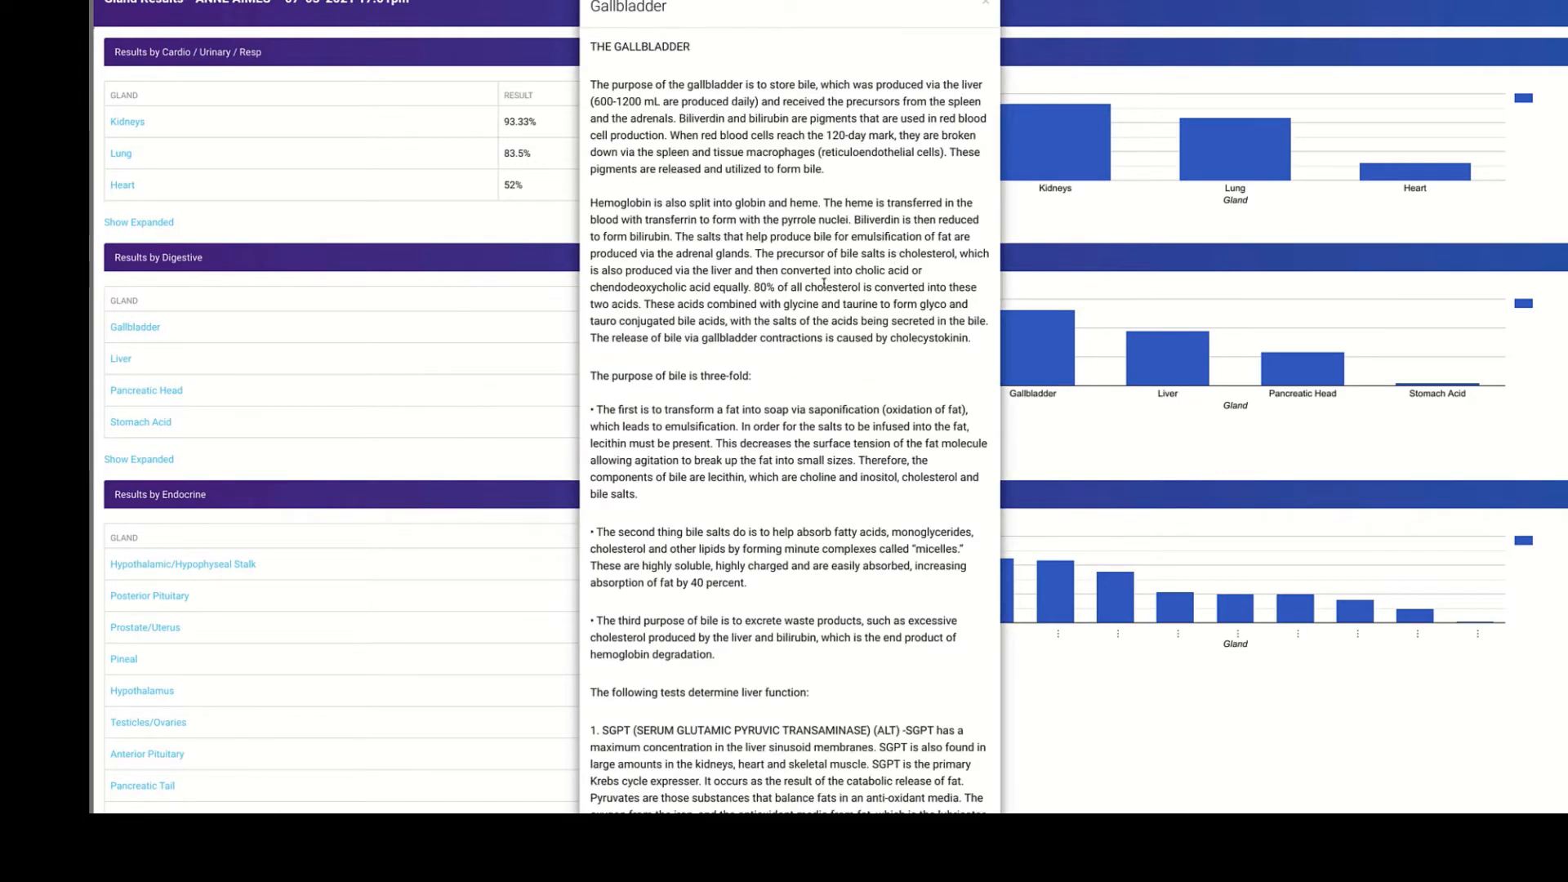
left_click(981, 2)
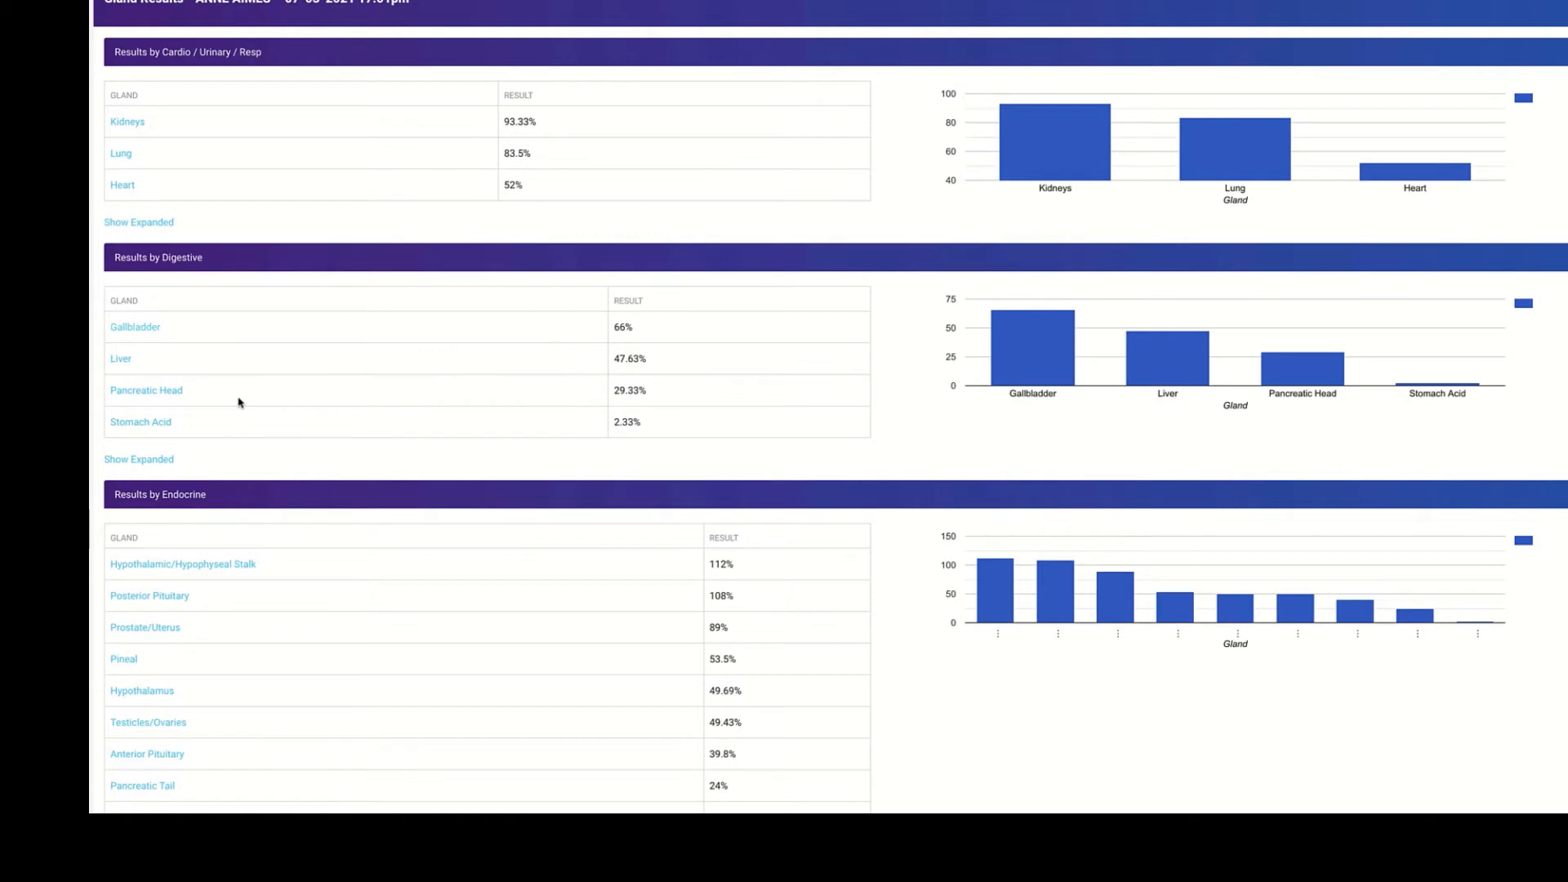
Examine the endocrine and immune gland results, the Top 12 Glands/Organs list and the General Support Plan.
scroll(240, 402, "down", 3)
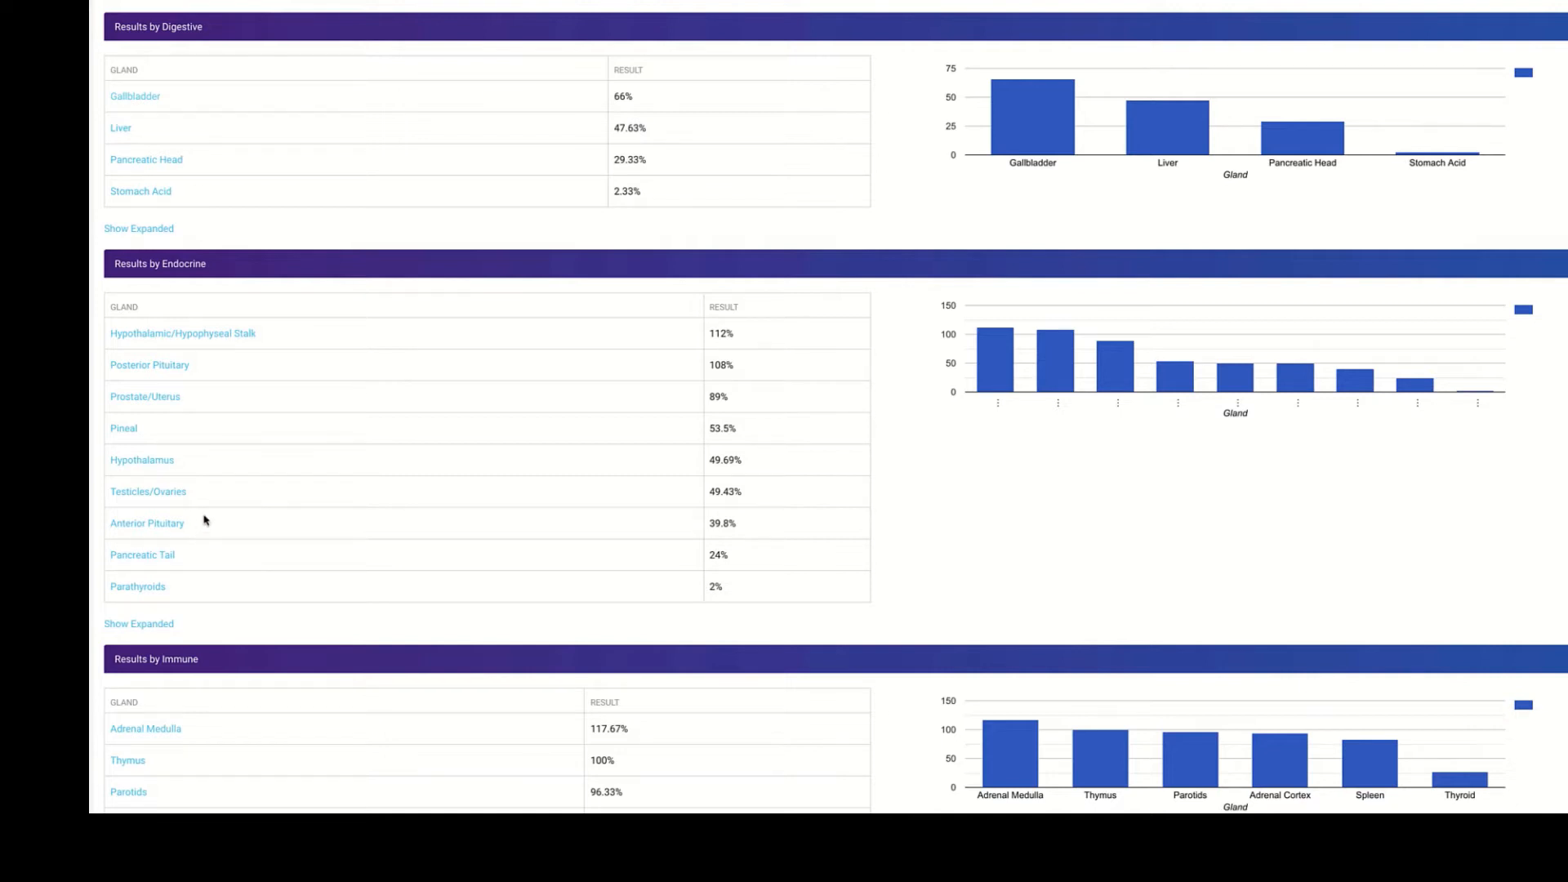
scroll(204, 519, "down", 3)
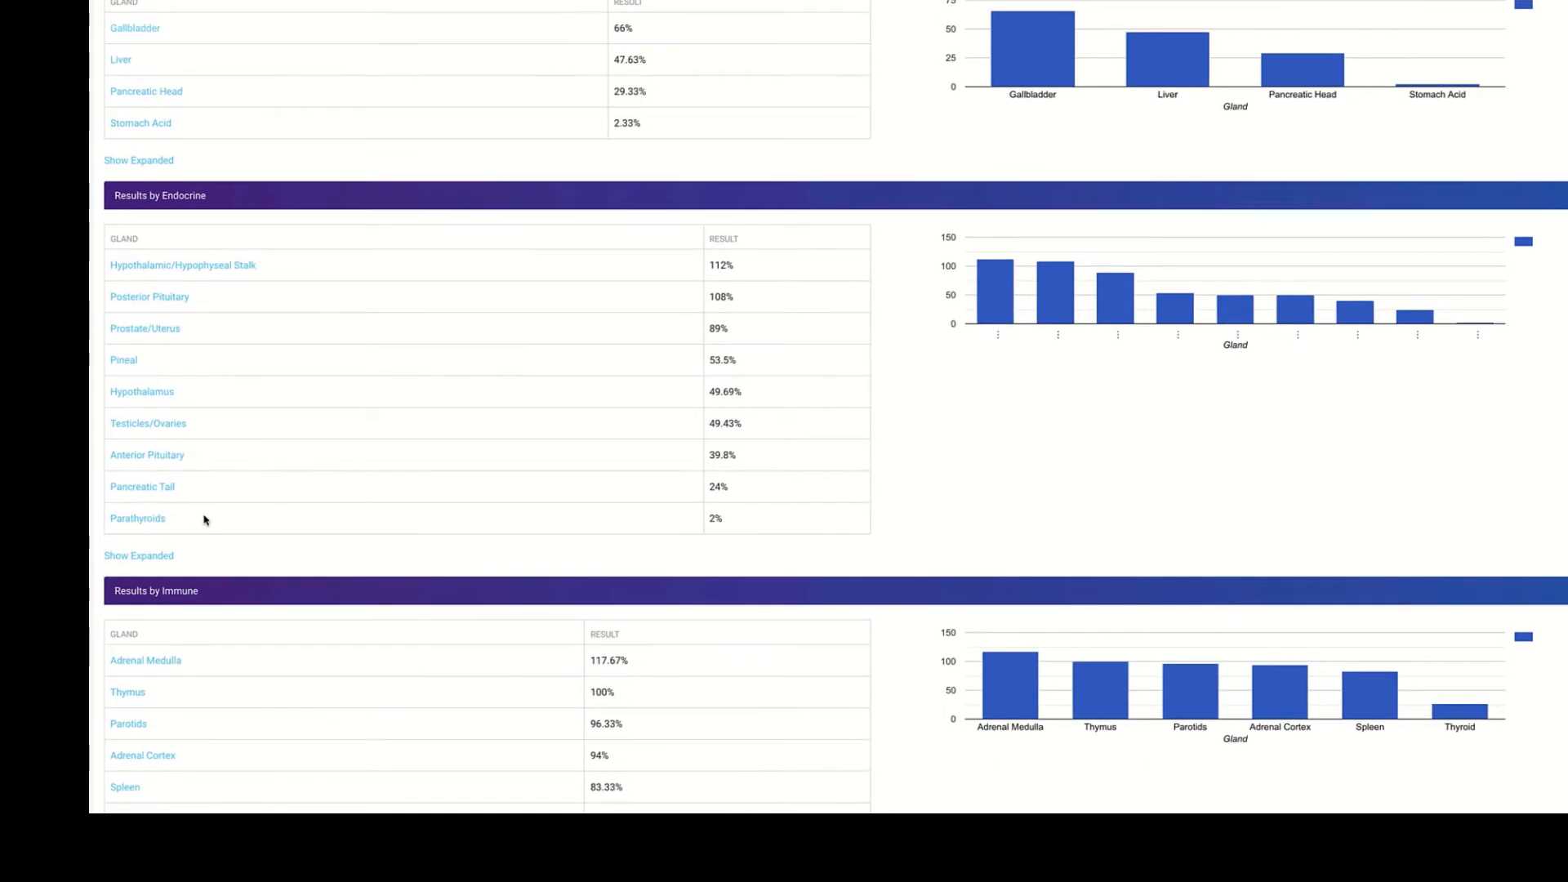
scroll(205, 519, "down", 1)
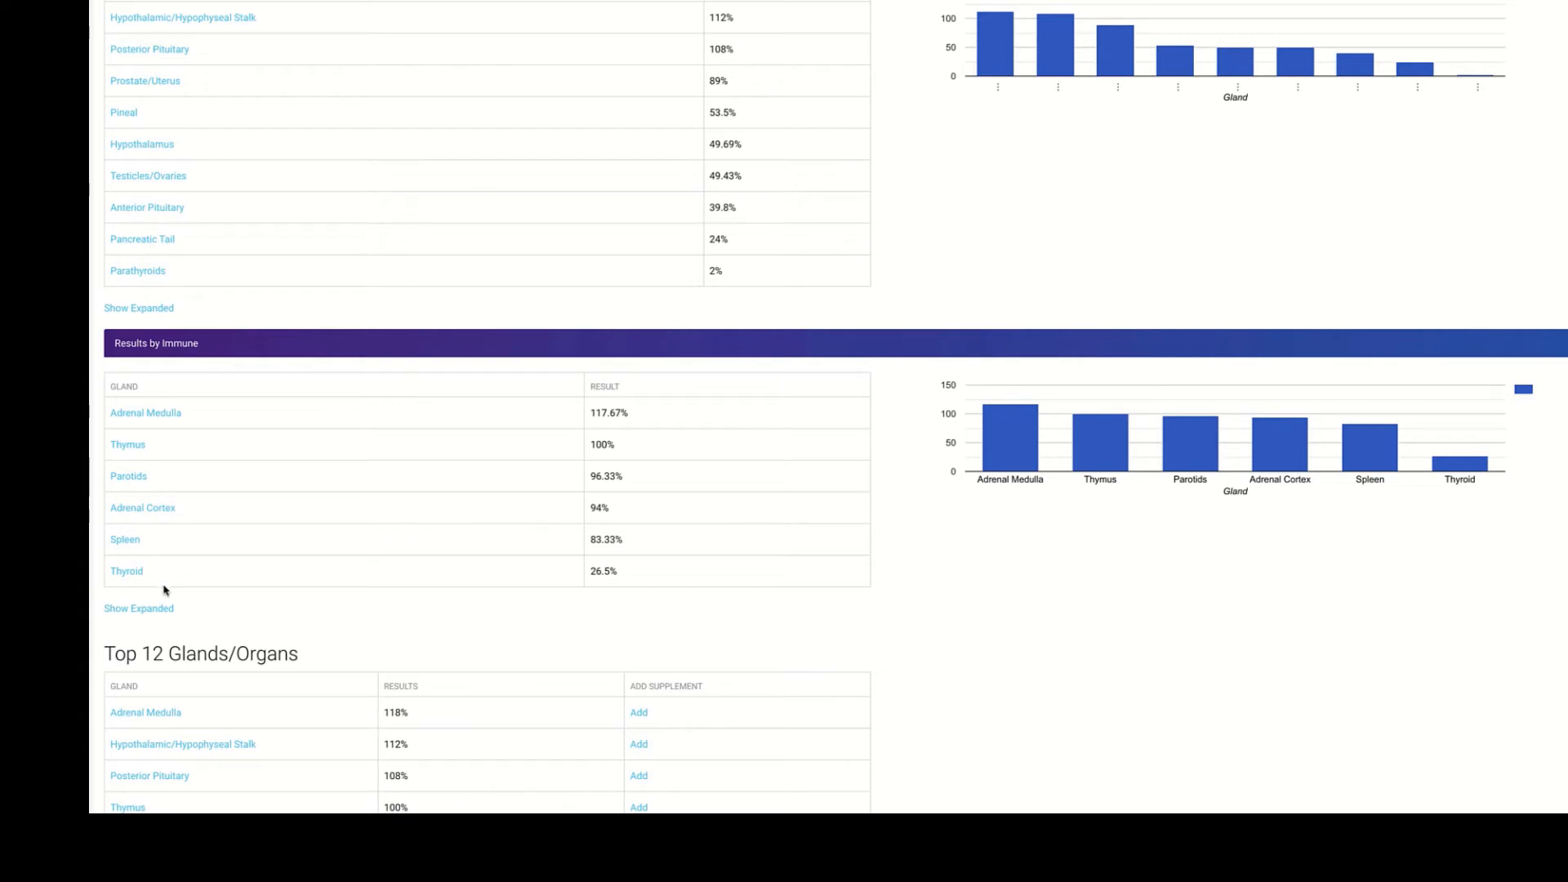
scroll(164, 589, "down", 6)
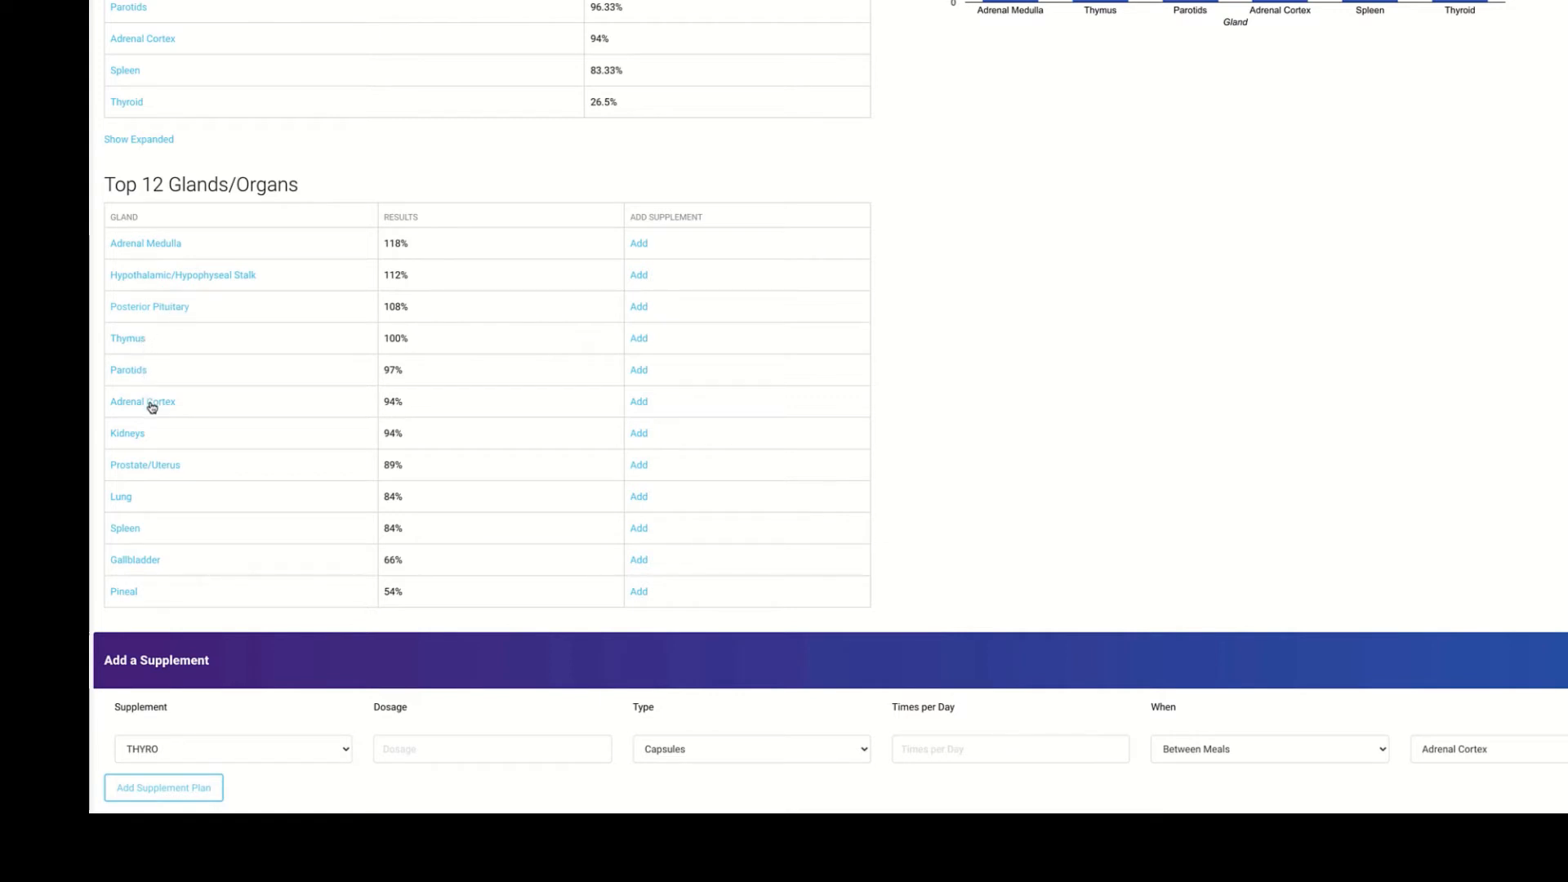
scroll(151, 406, "down", 1)
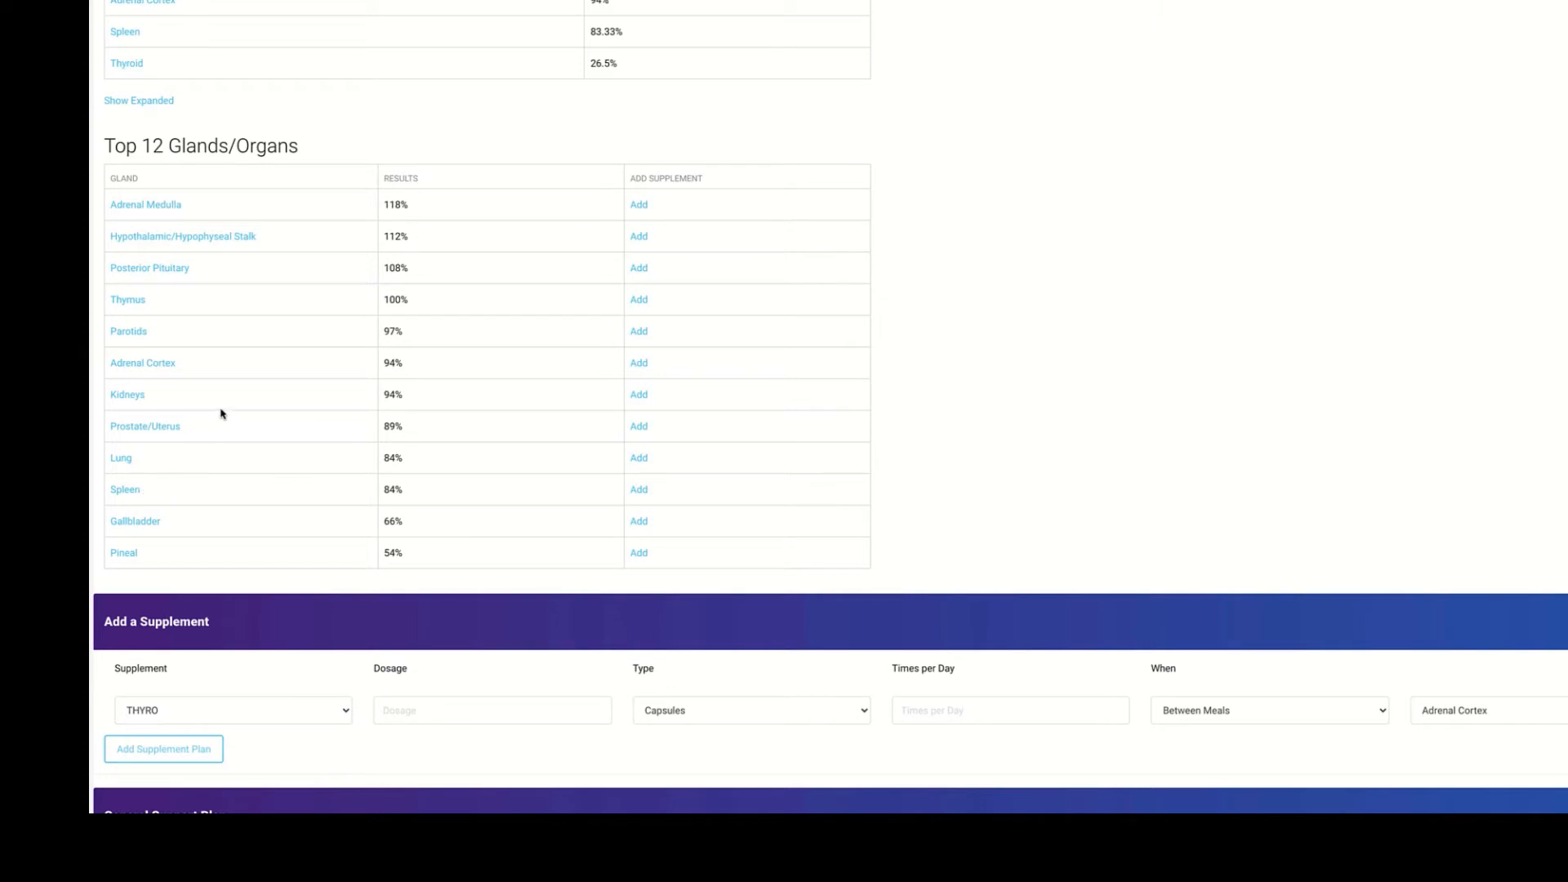
scroll(258, 407, "down", 3)
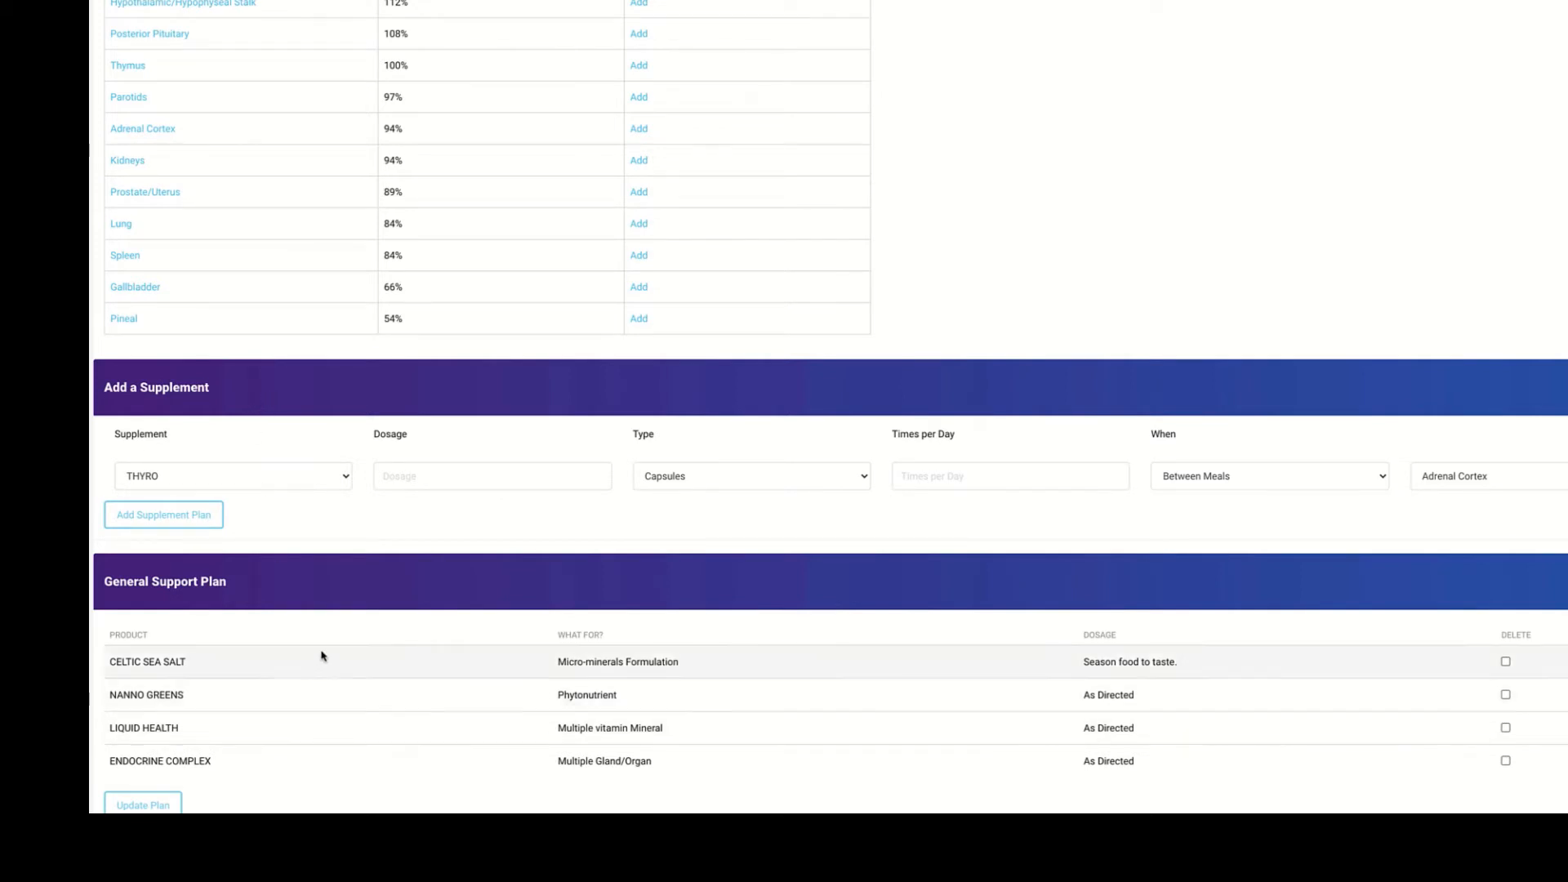
scroll(346, 590, "down", 2)
scroll(347, 594, "down", 2)
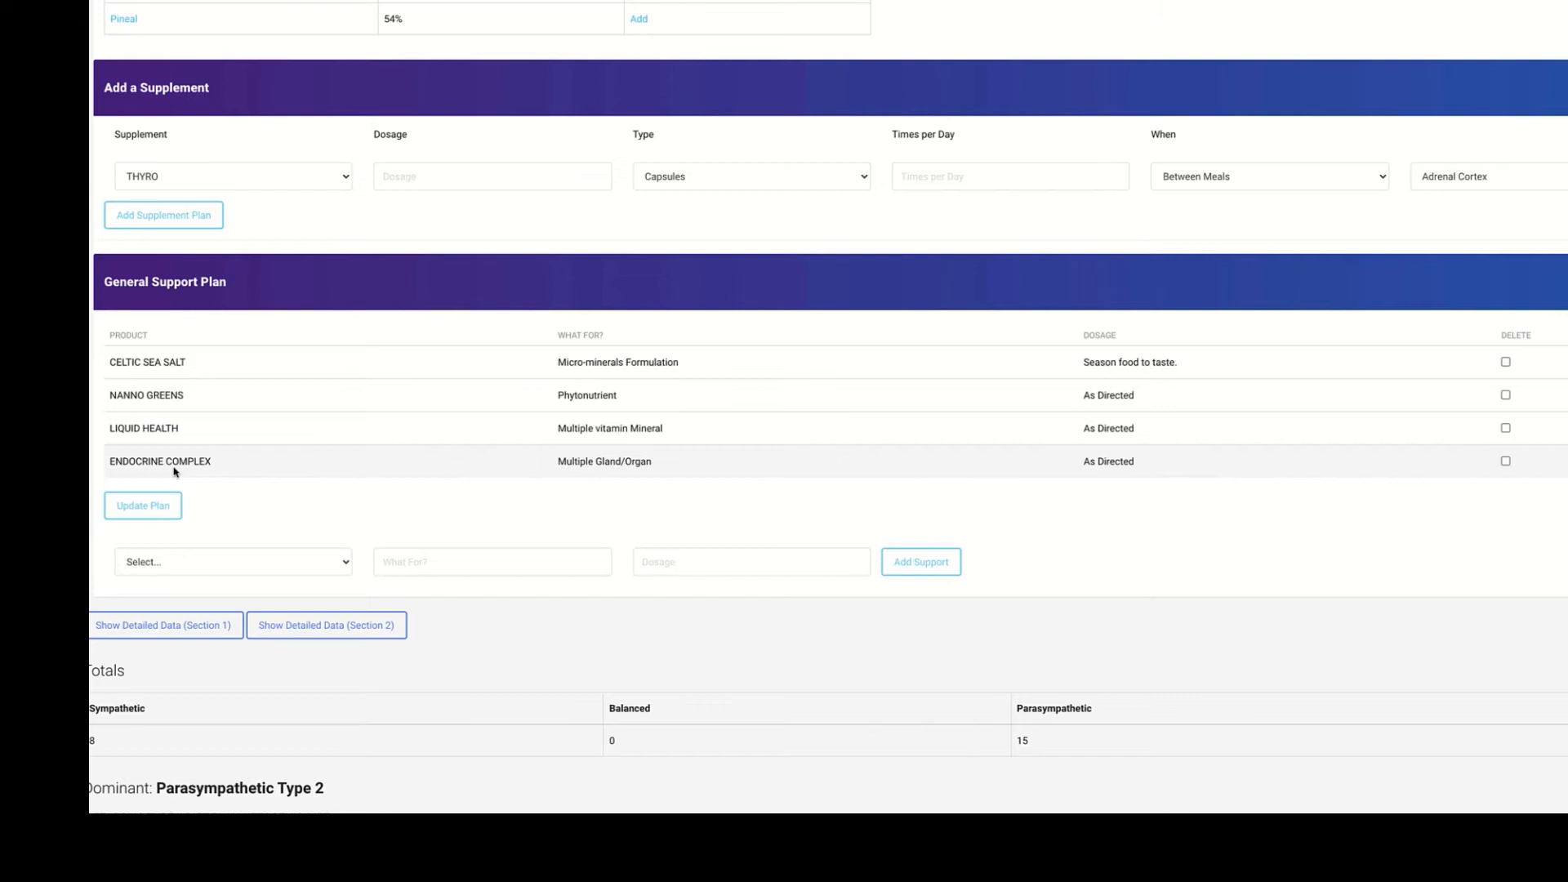
scroll(179, 471, "up", 1)
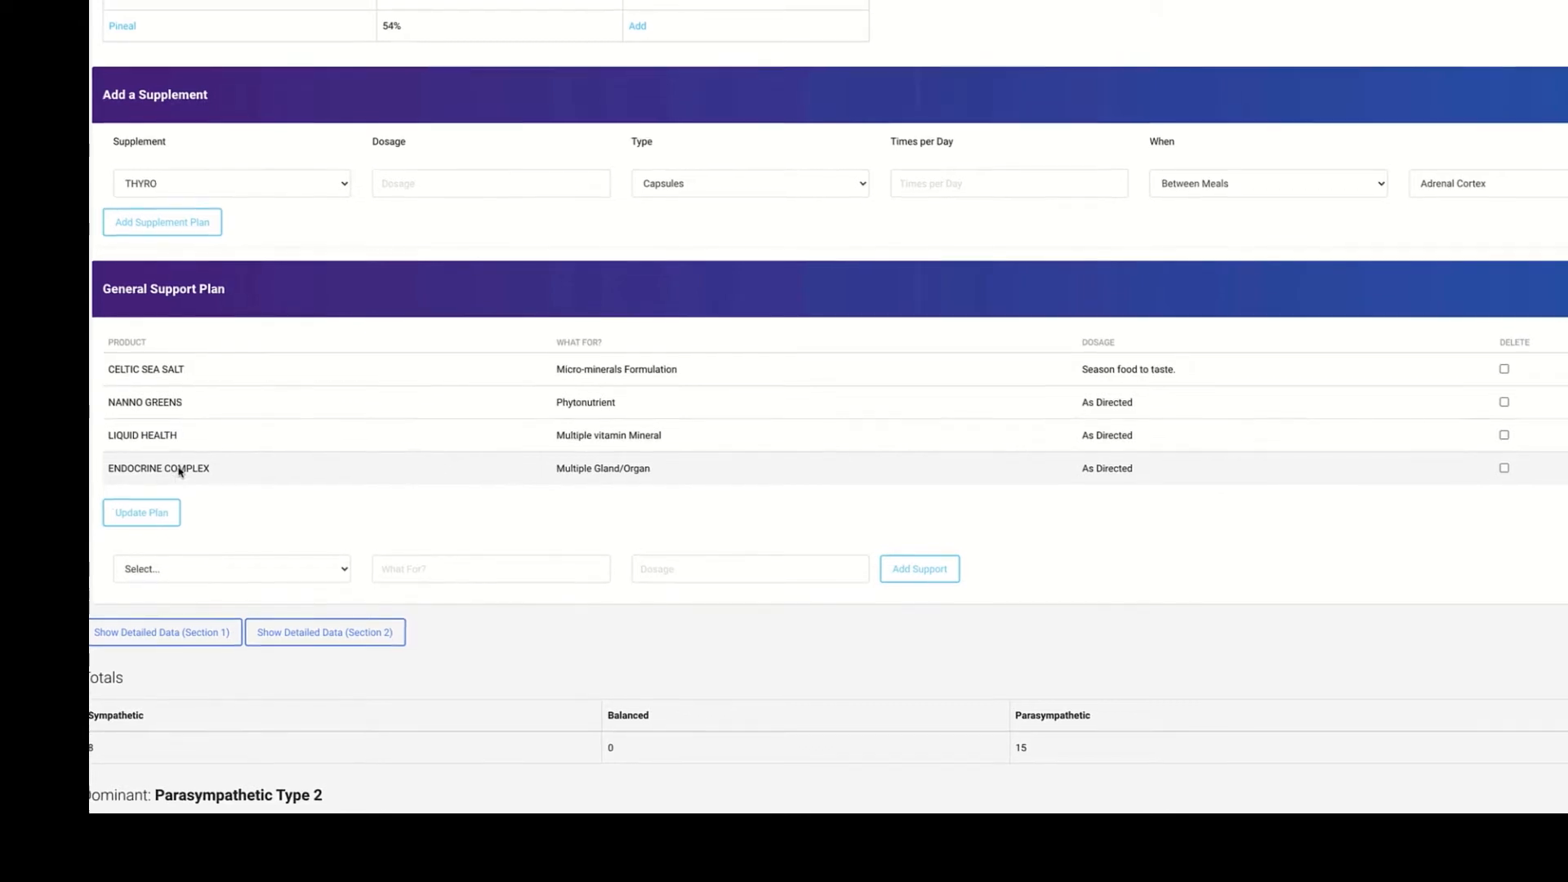
Add Pure Adrenal 200 for the Adrenal Medulla to the plan: dosage 2, capsules, With Meals, 2 times per day.
scroll(242, 396, "up", 5)
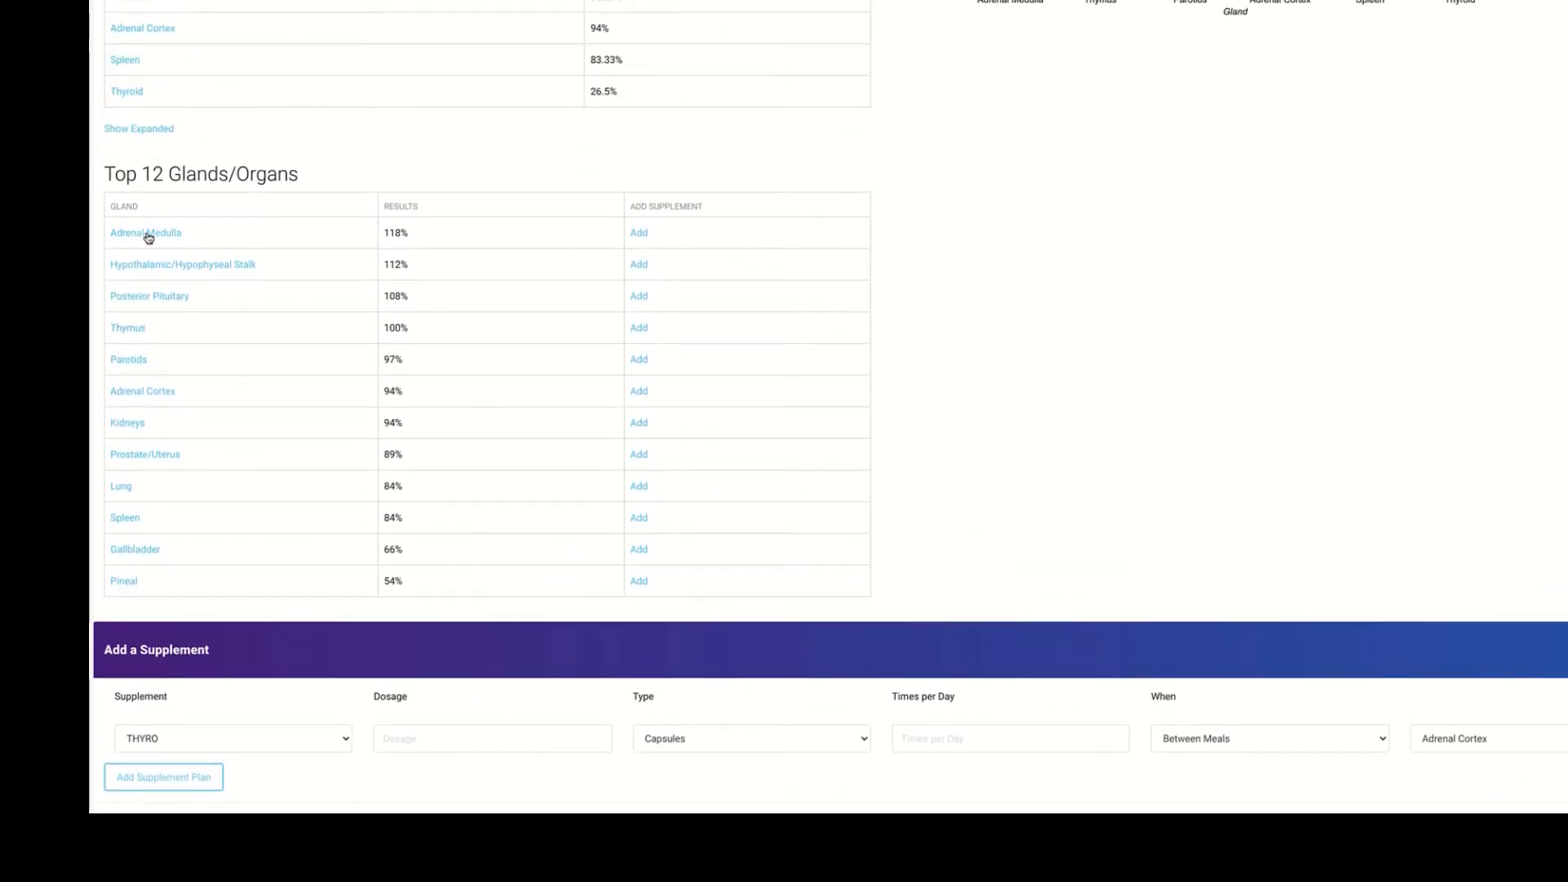
left_click(642, 234)
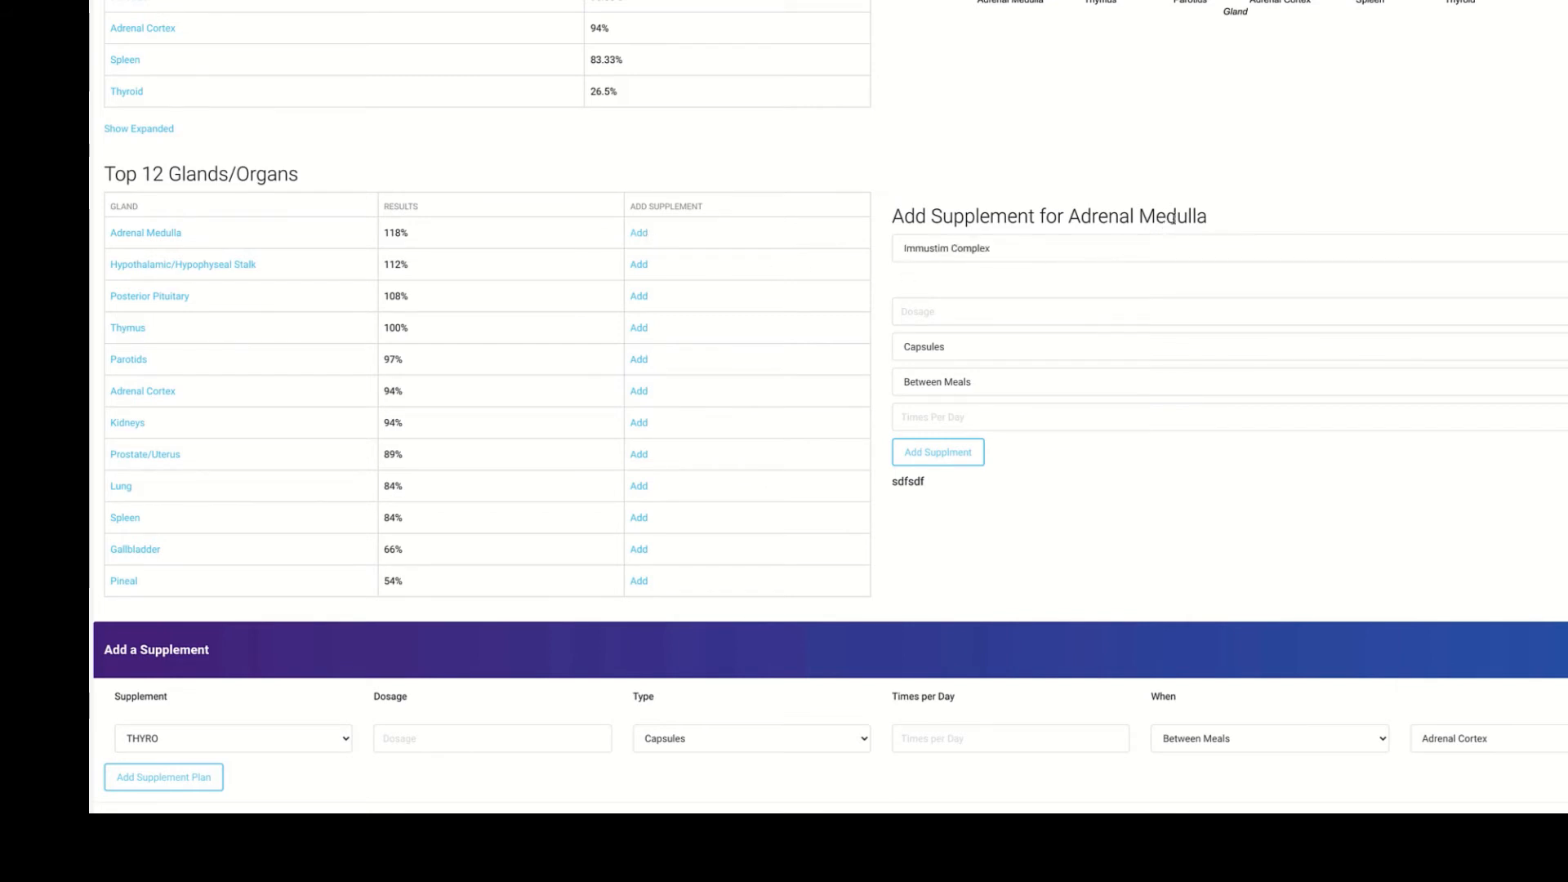
left_click(1144, 249)
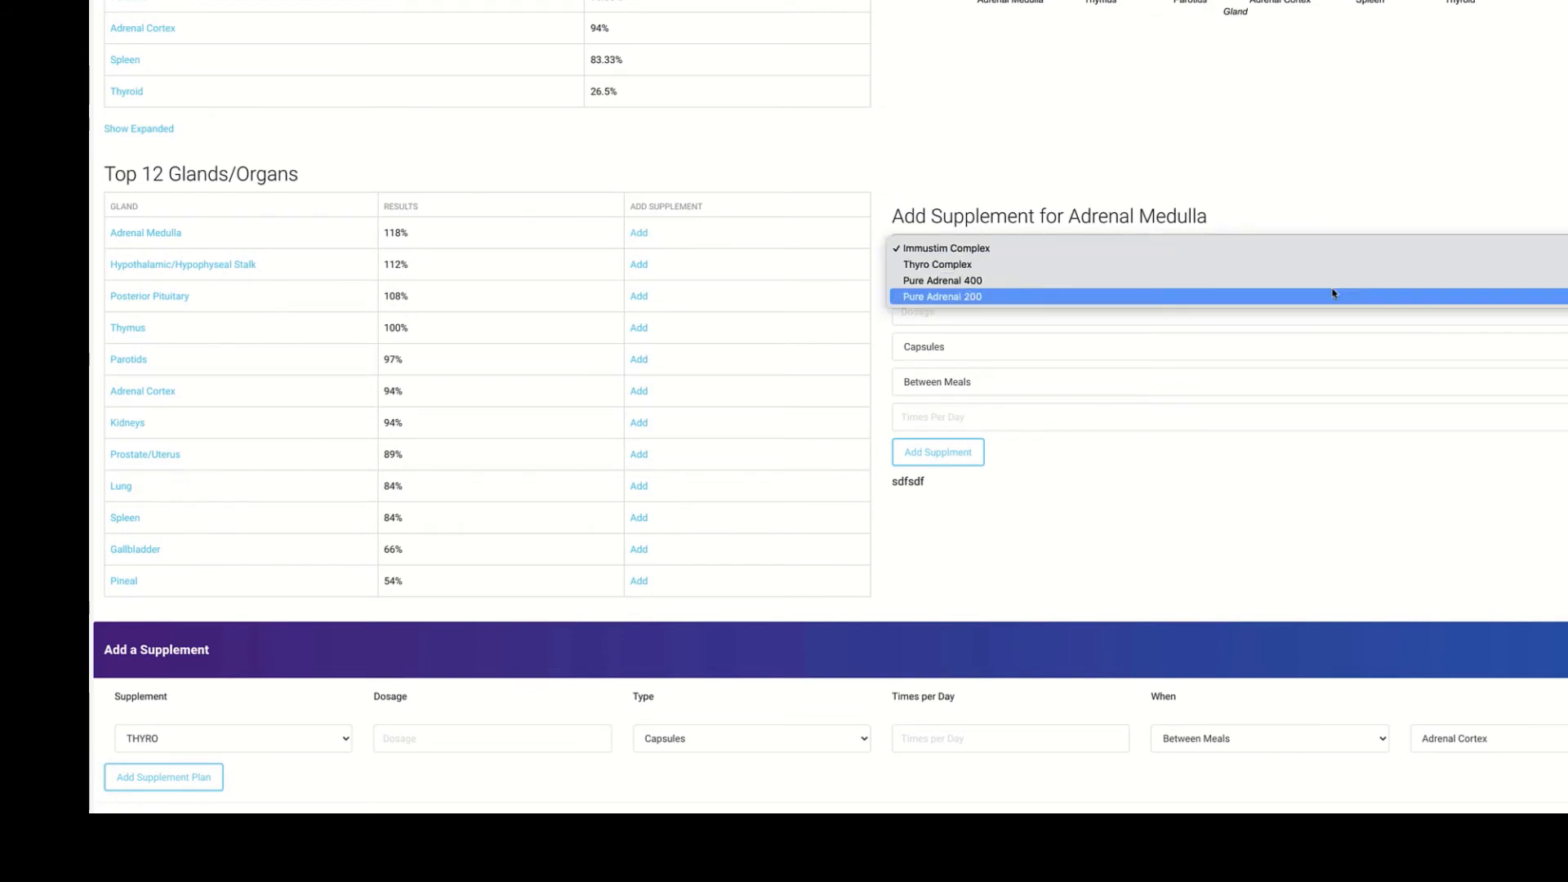
left_click(963, 297)
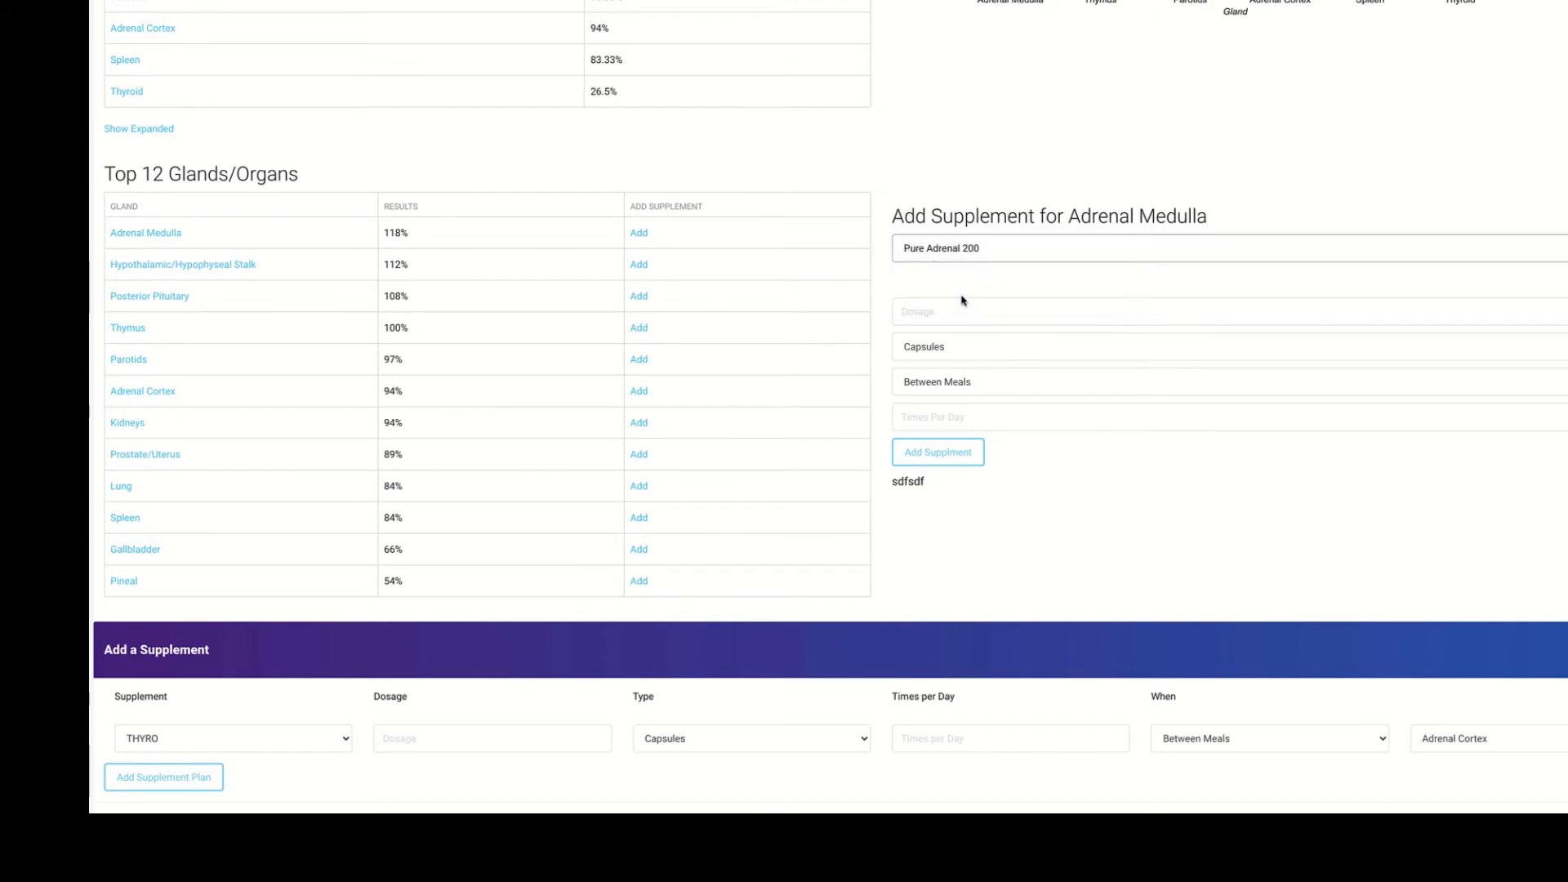
left_click(940, 319)
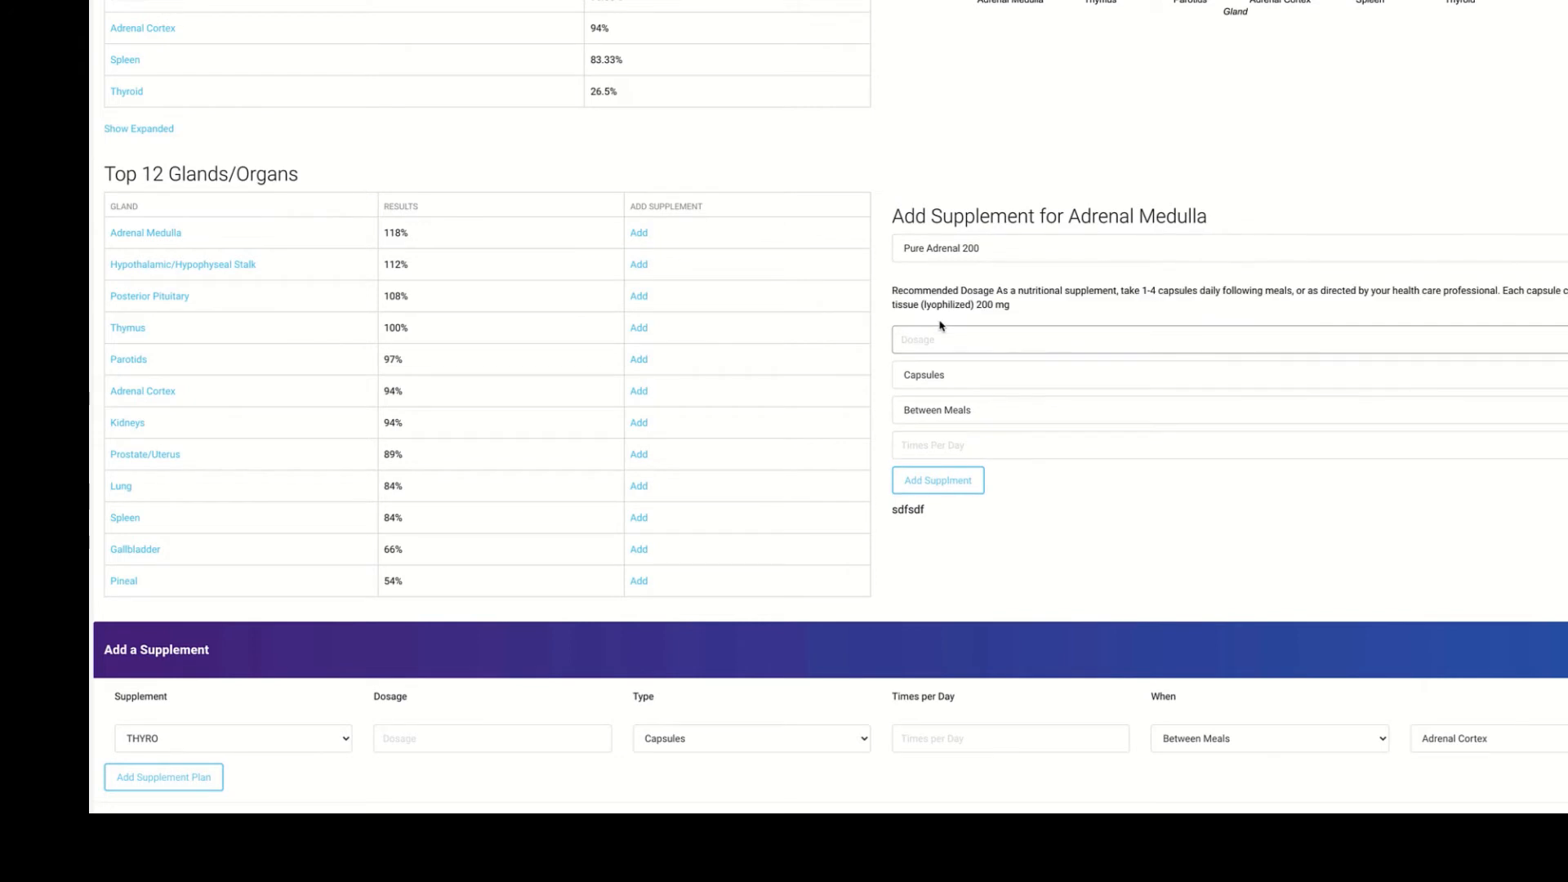
type("2")
left_click(942, 419)
left_click(929, 442)
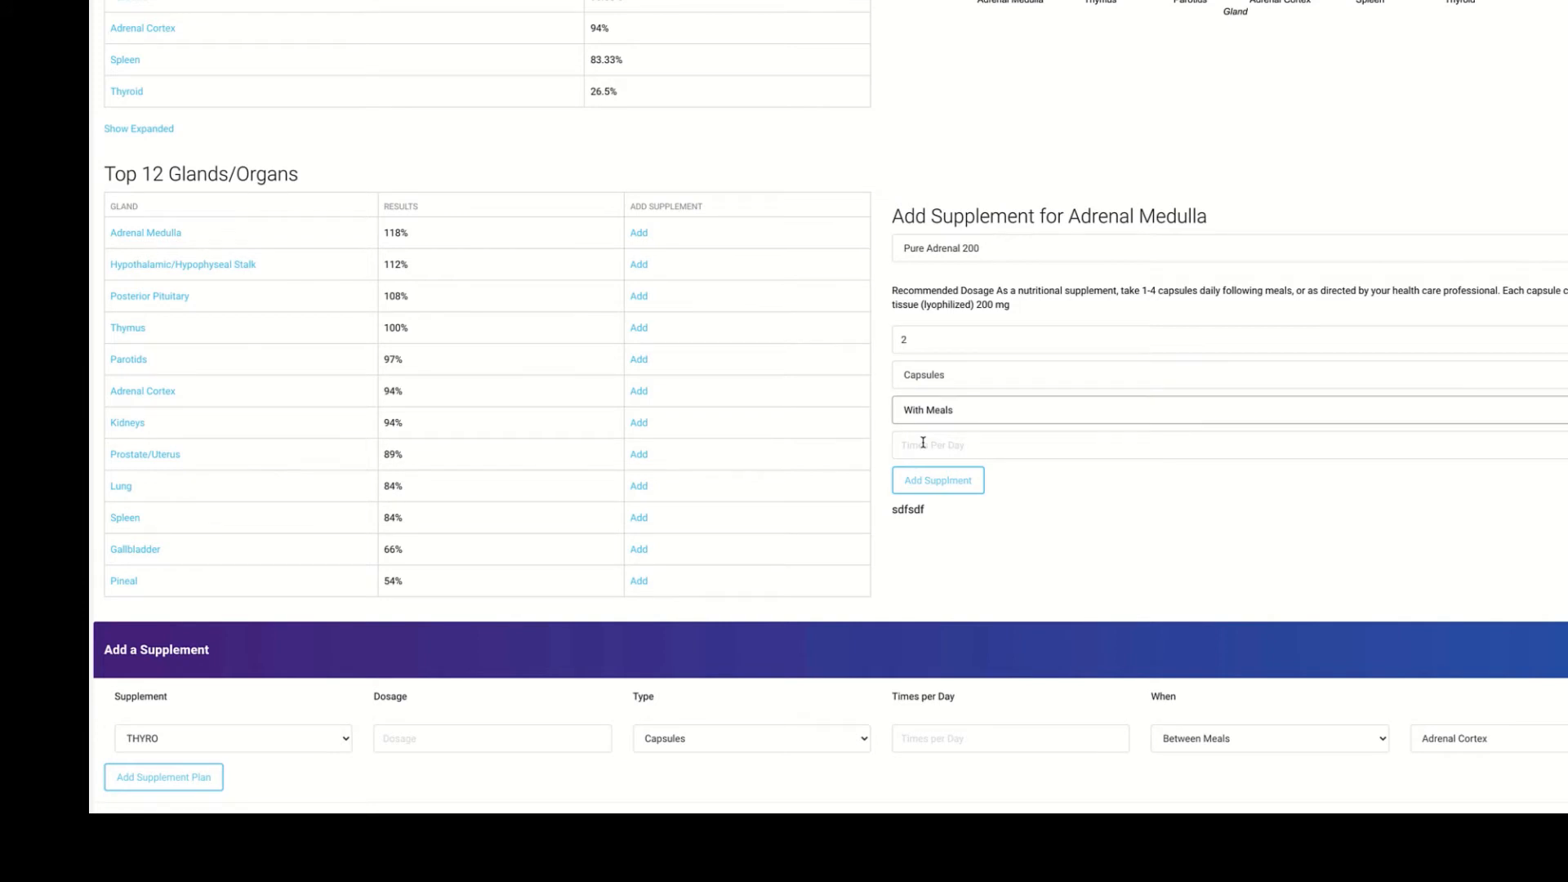
left_click(923, 443)
left_click(924, 477)
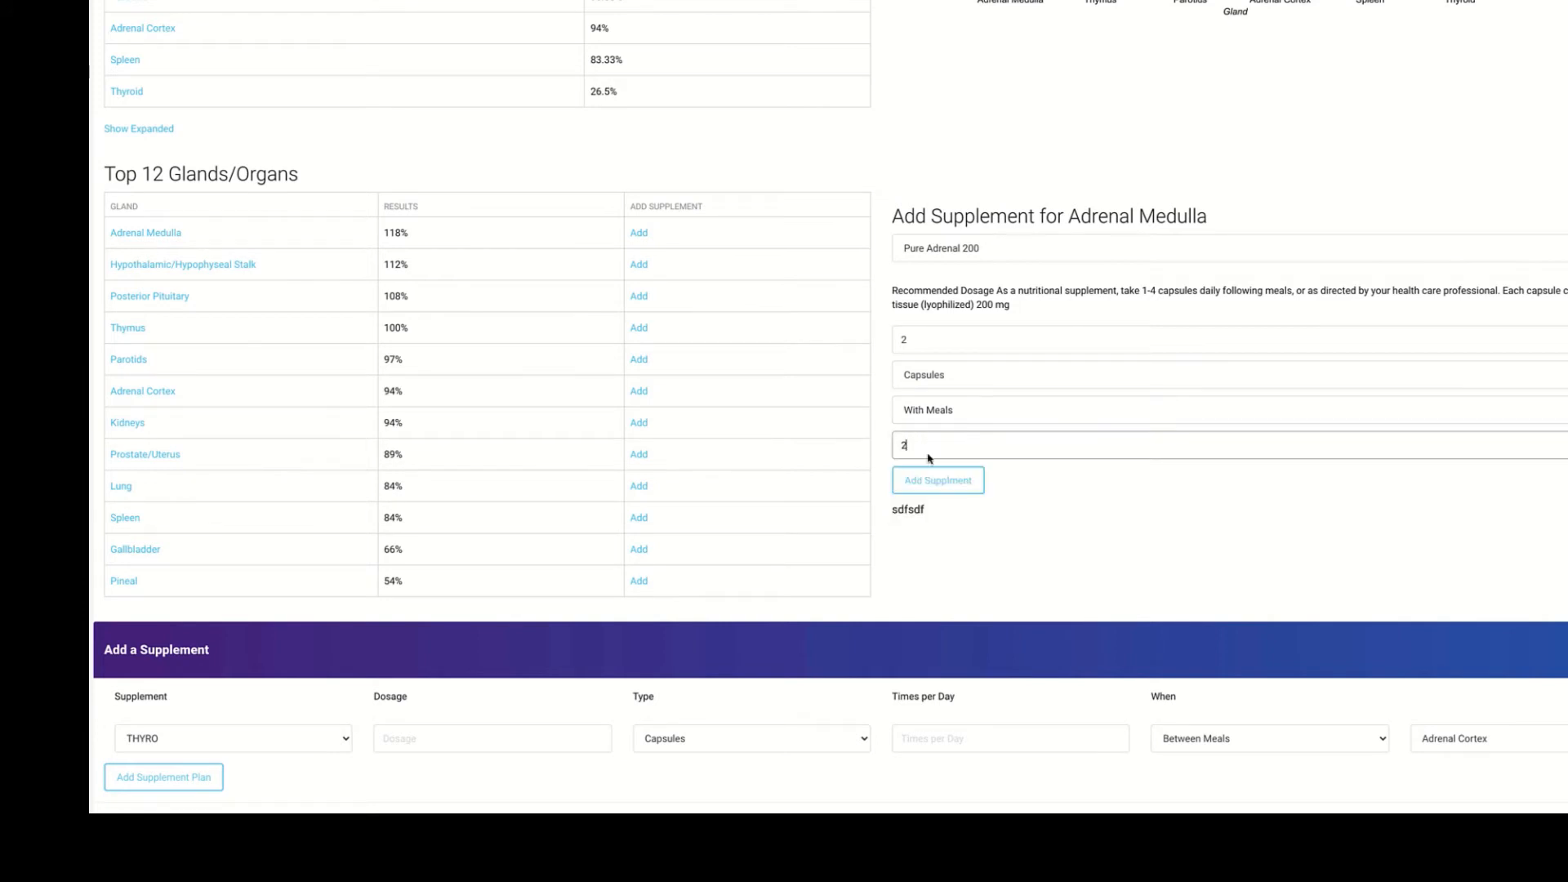
left_click(939, 487)
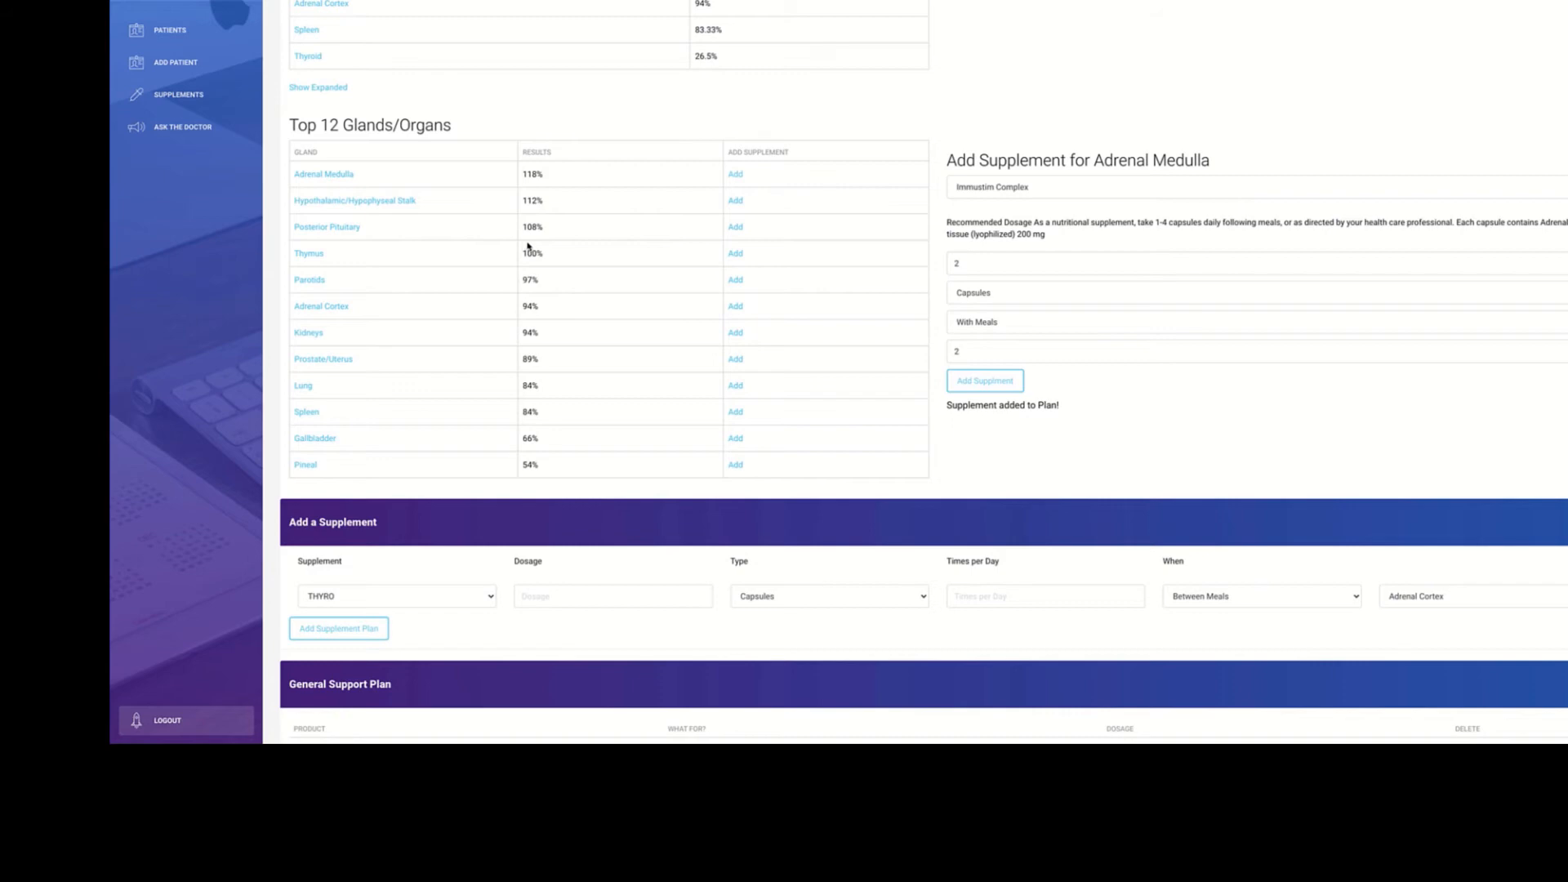
Read the Hypothalamic/Hypophyseal Stalk description and add Thyro Complex for that gland: dosage 2, capsules, With Meals, 2 times per day.
left_click(408, 207)
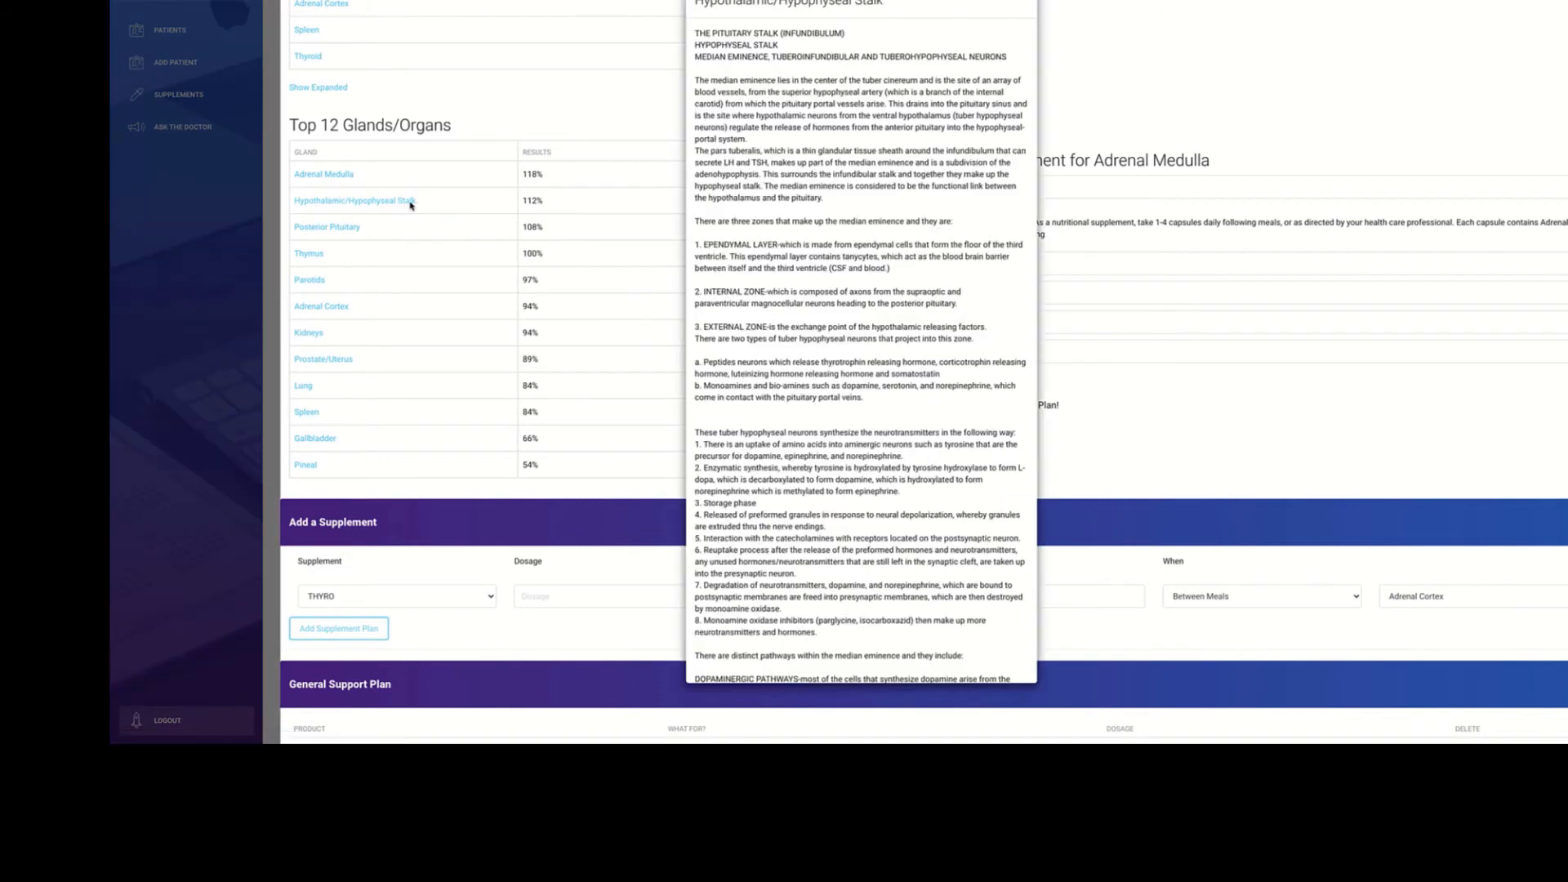
left_click(1025, 3)
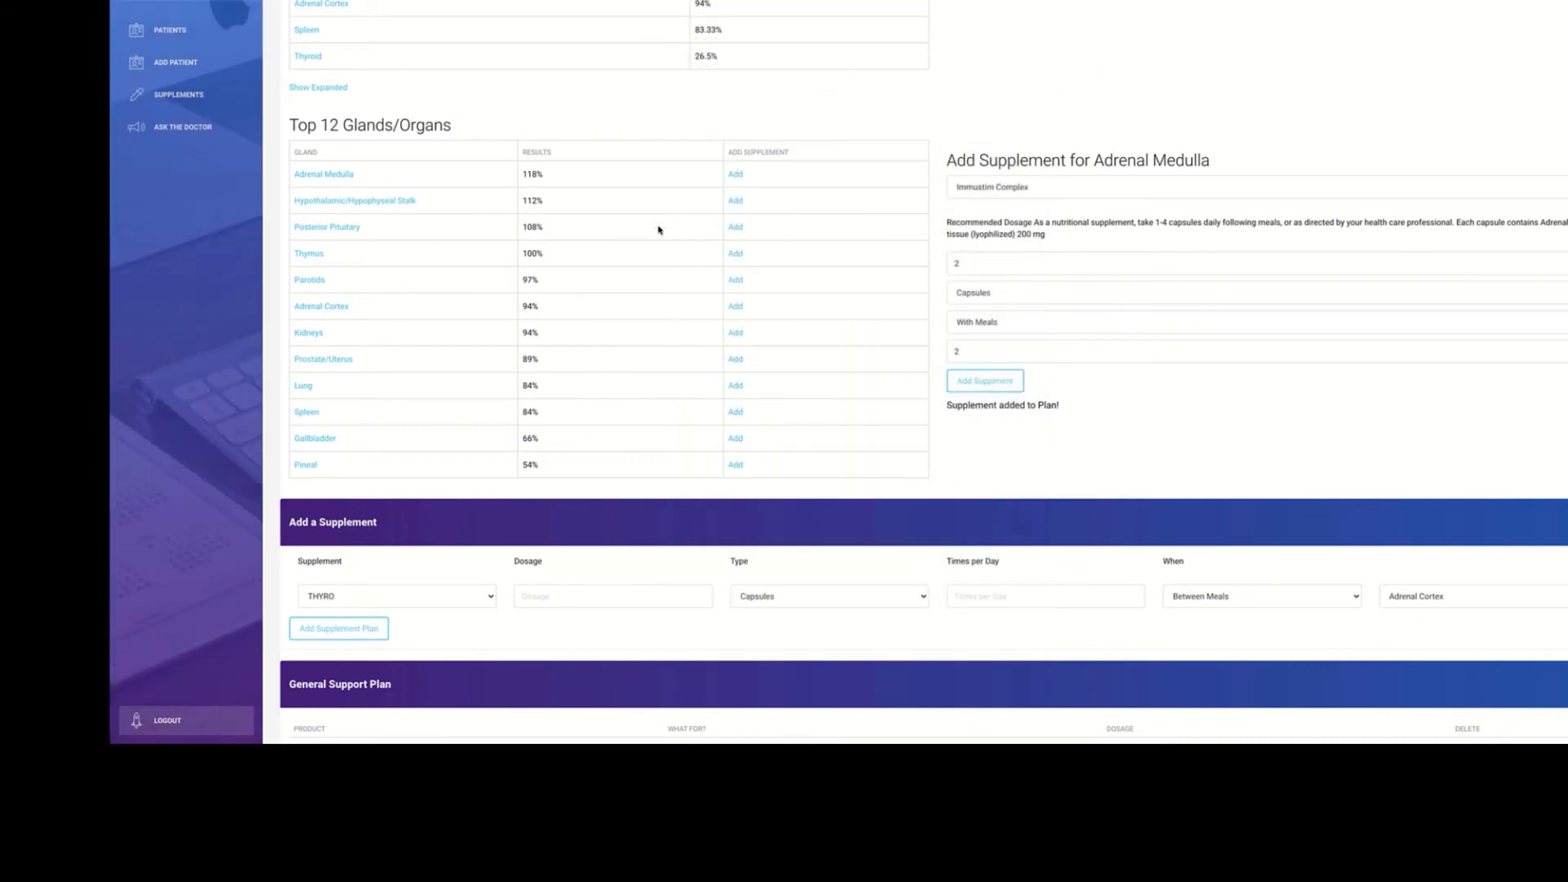
left_click(738, 202)
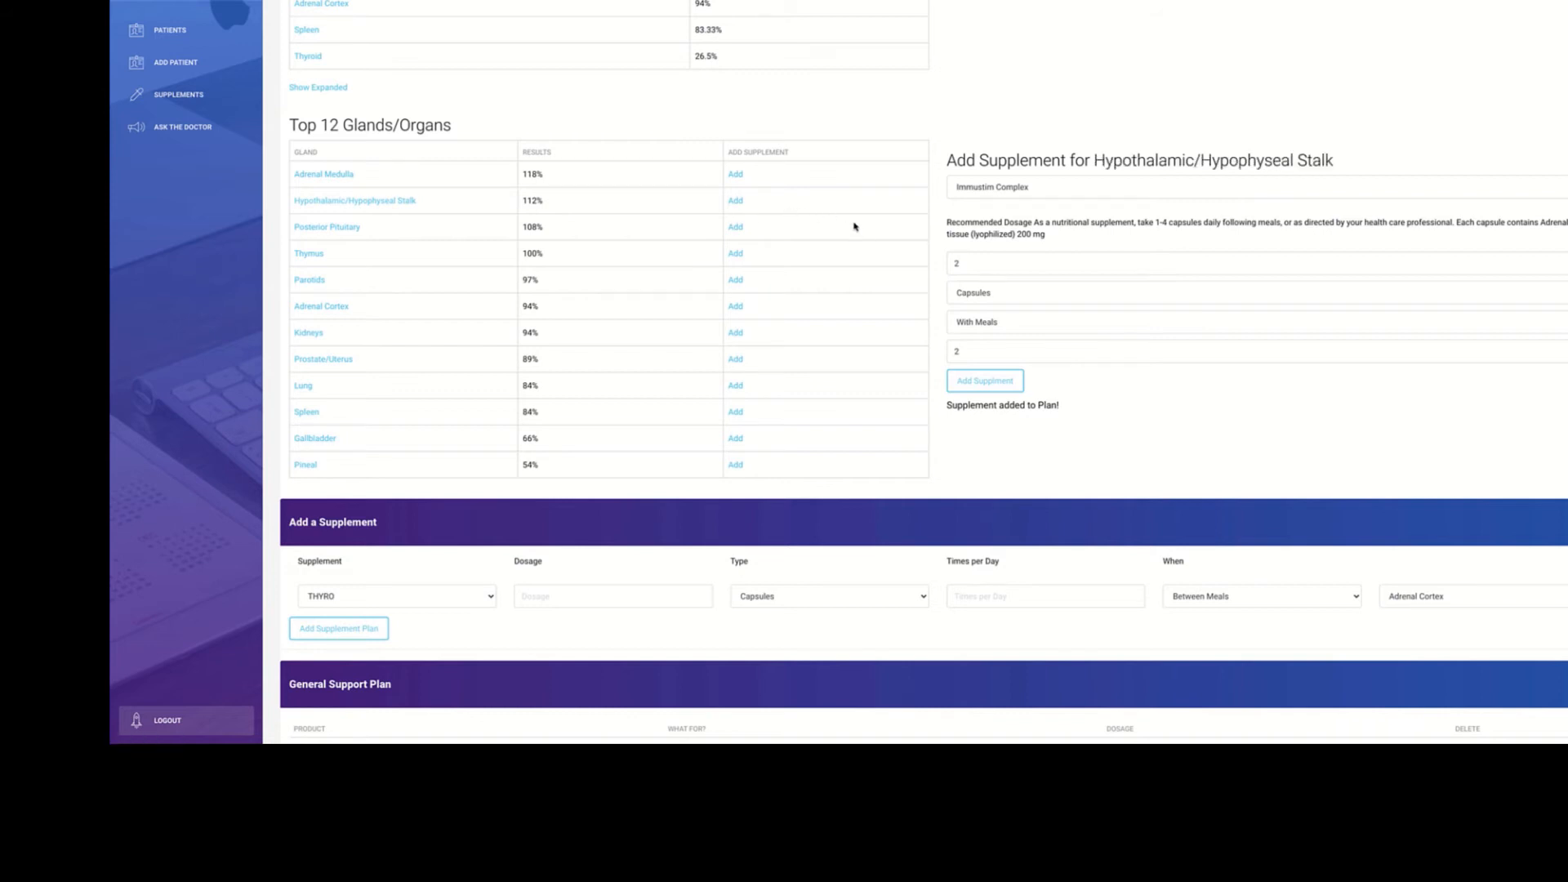
left_click(1088, 185)
left_click(1405, 187)
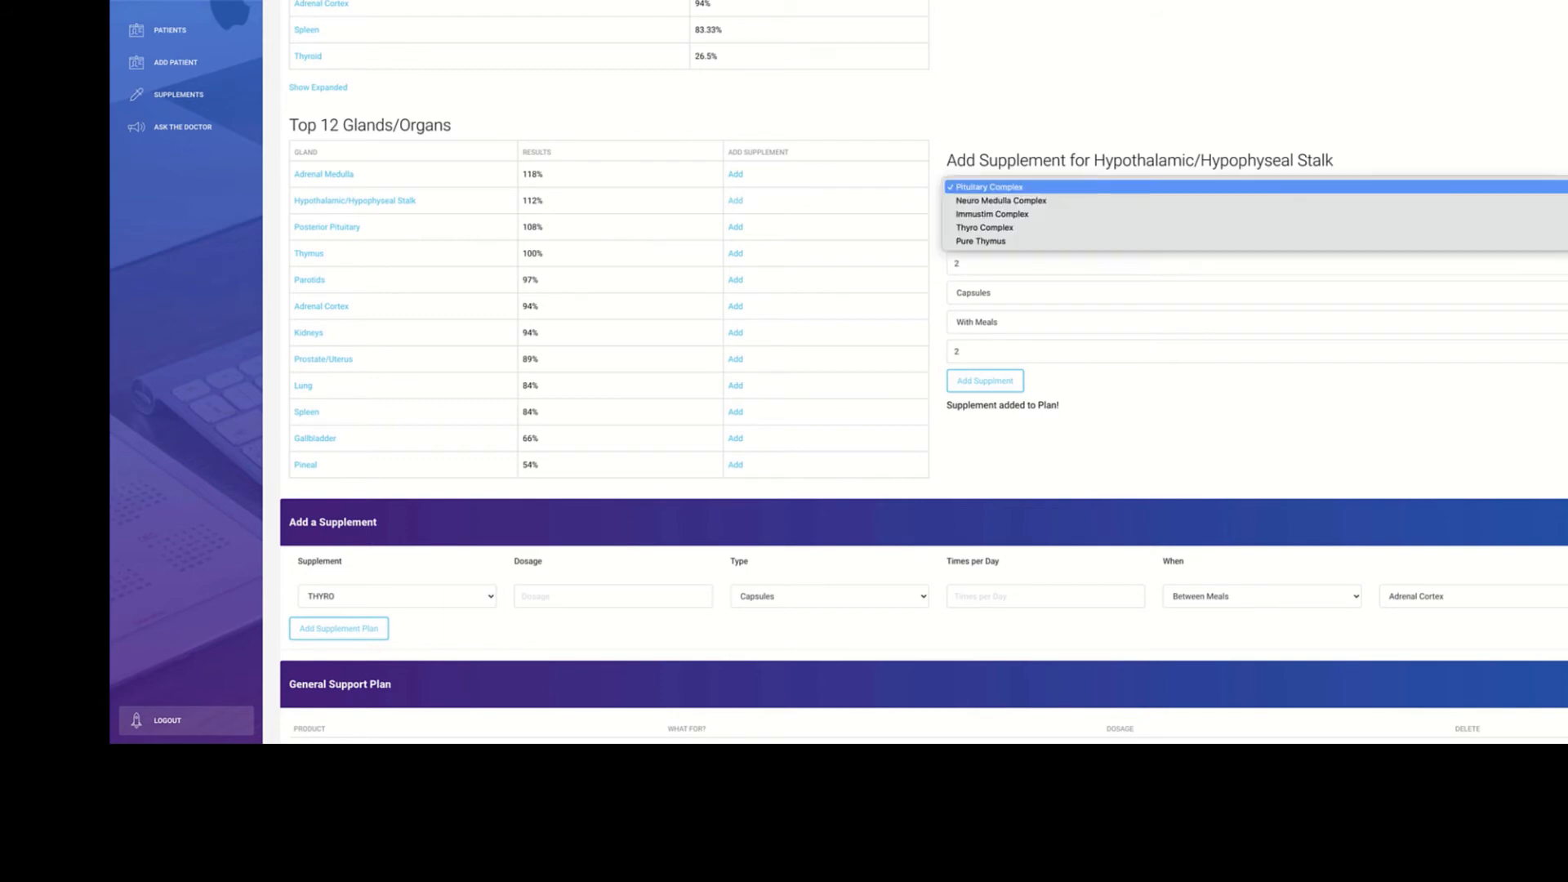
left_click(1371, 228)
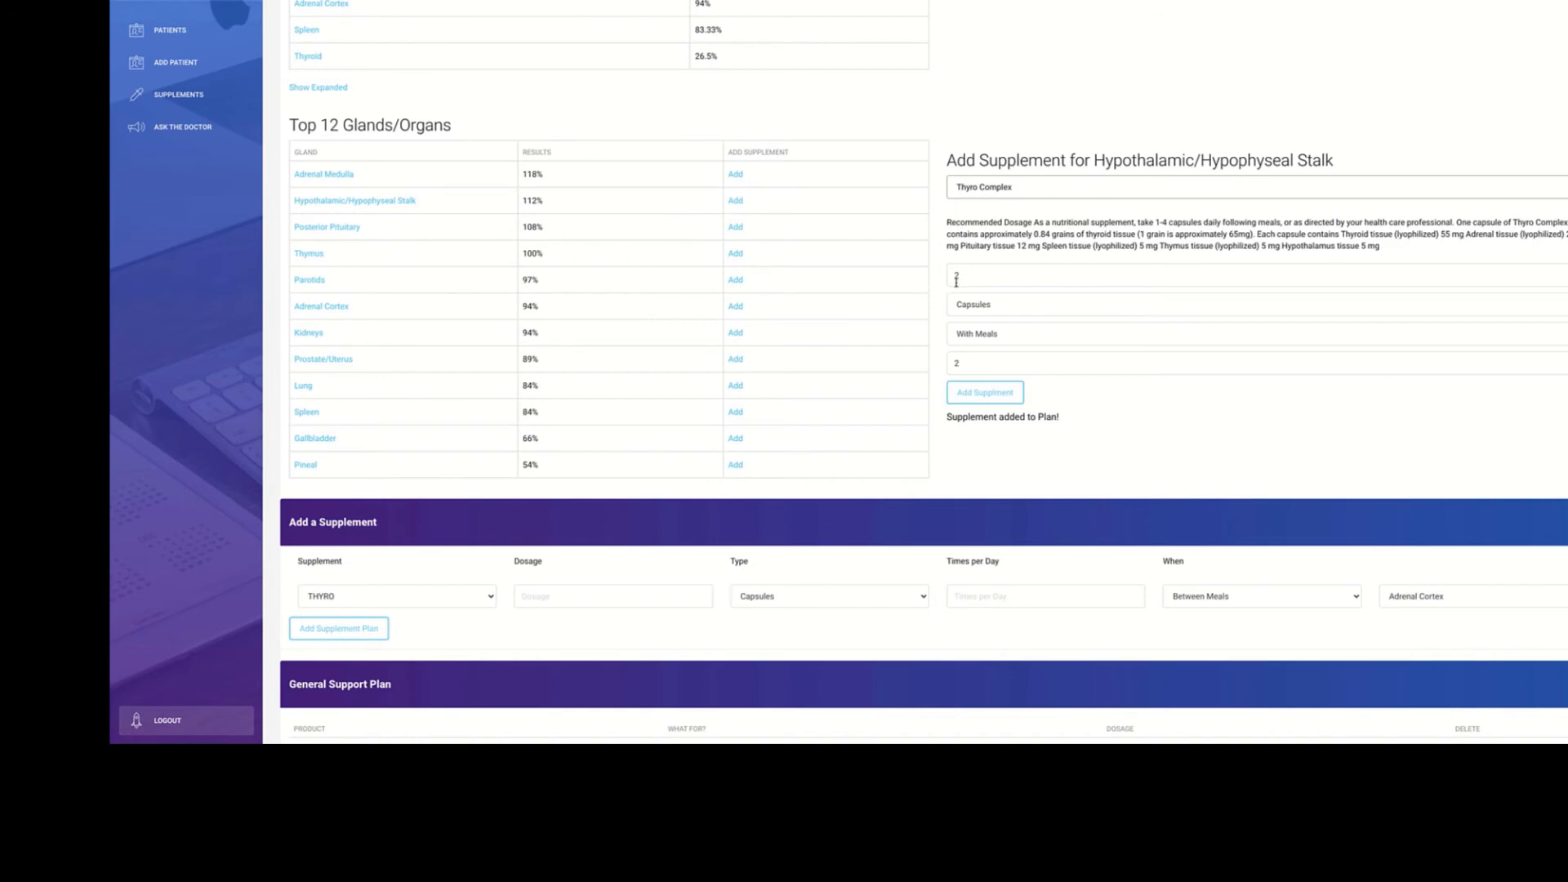
left_click(977, 309)
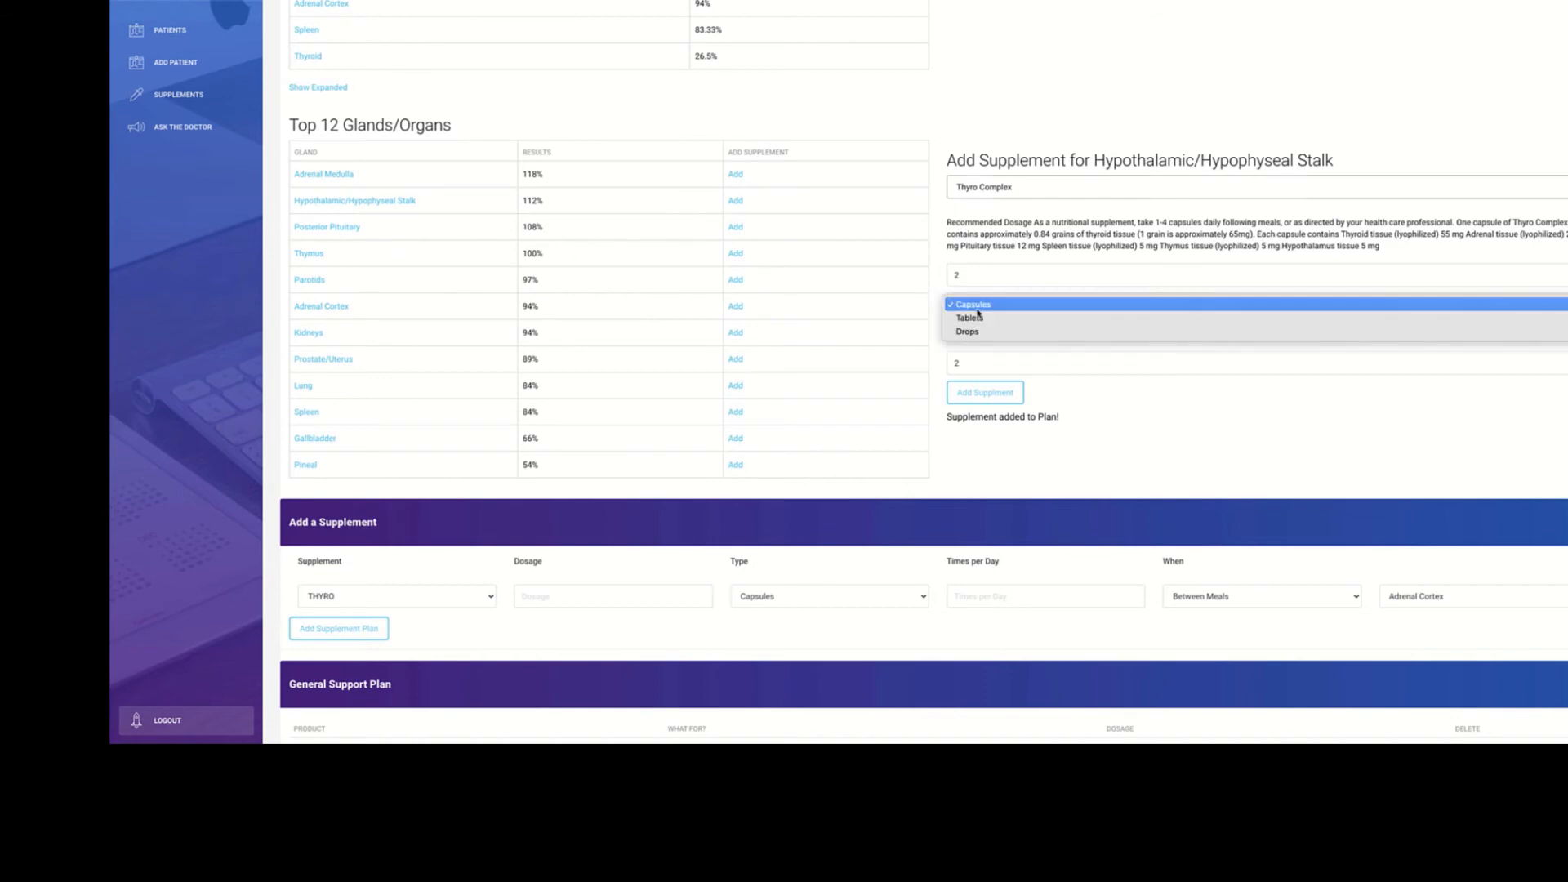
left_click(934, 350)
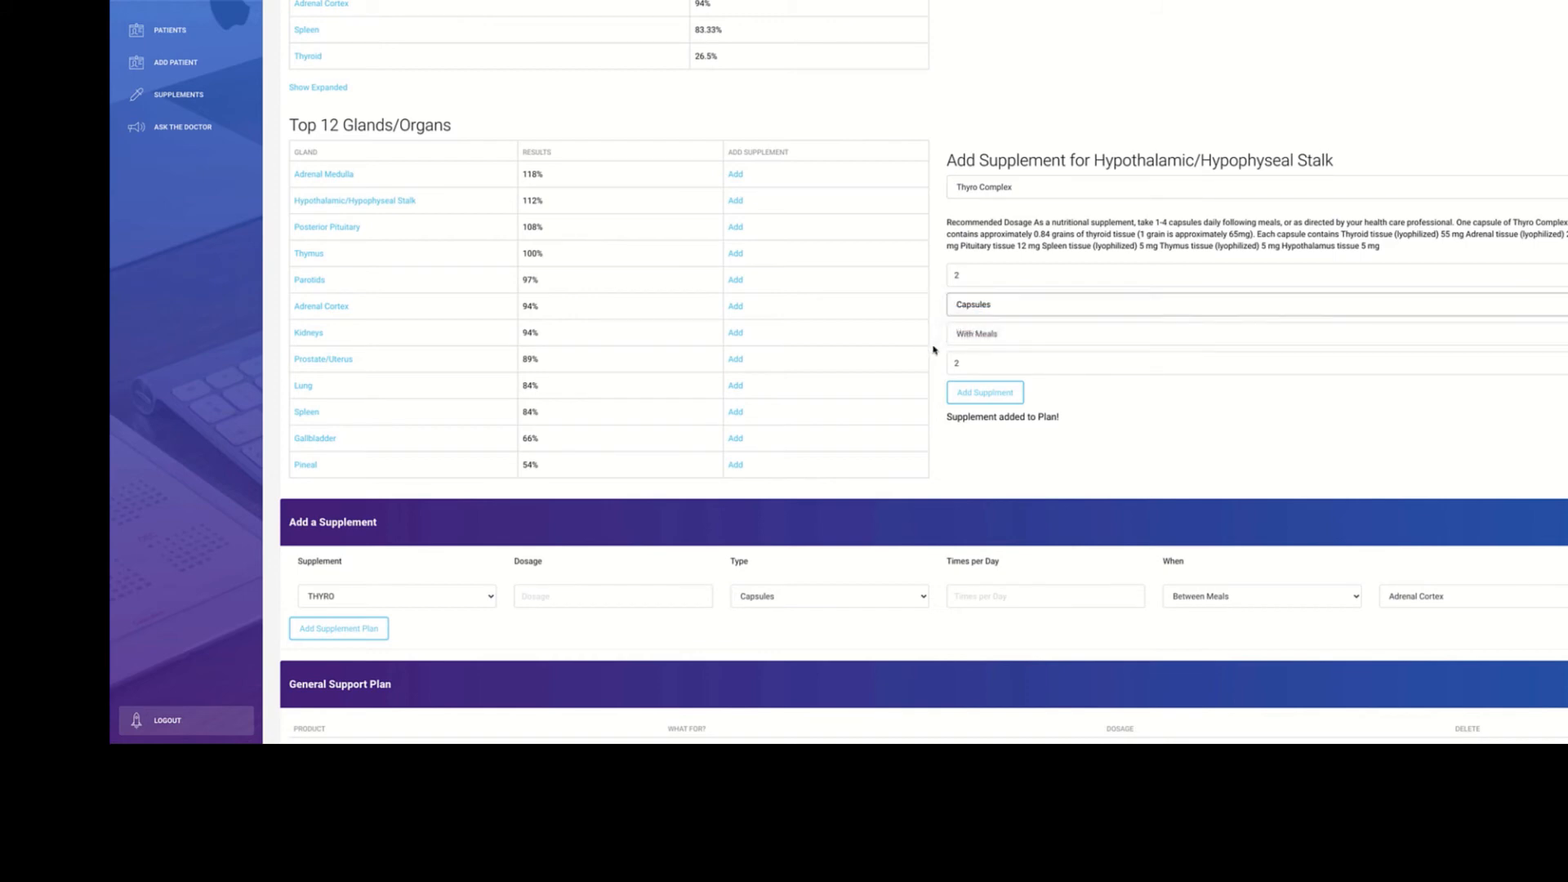
left_click(969, 394)
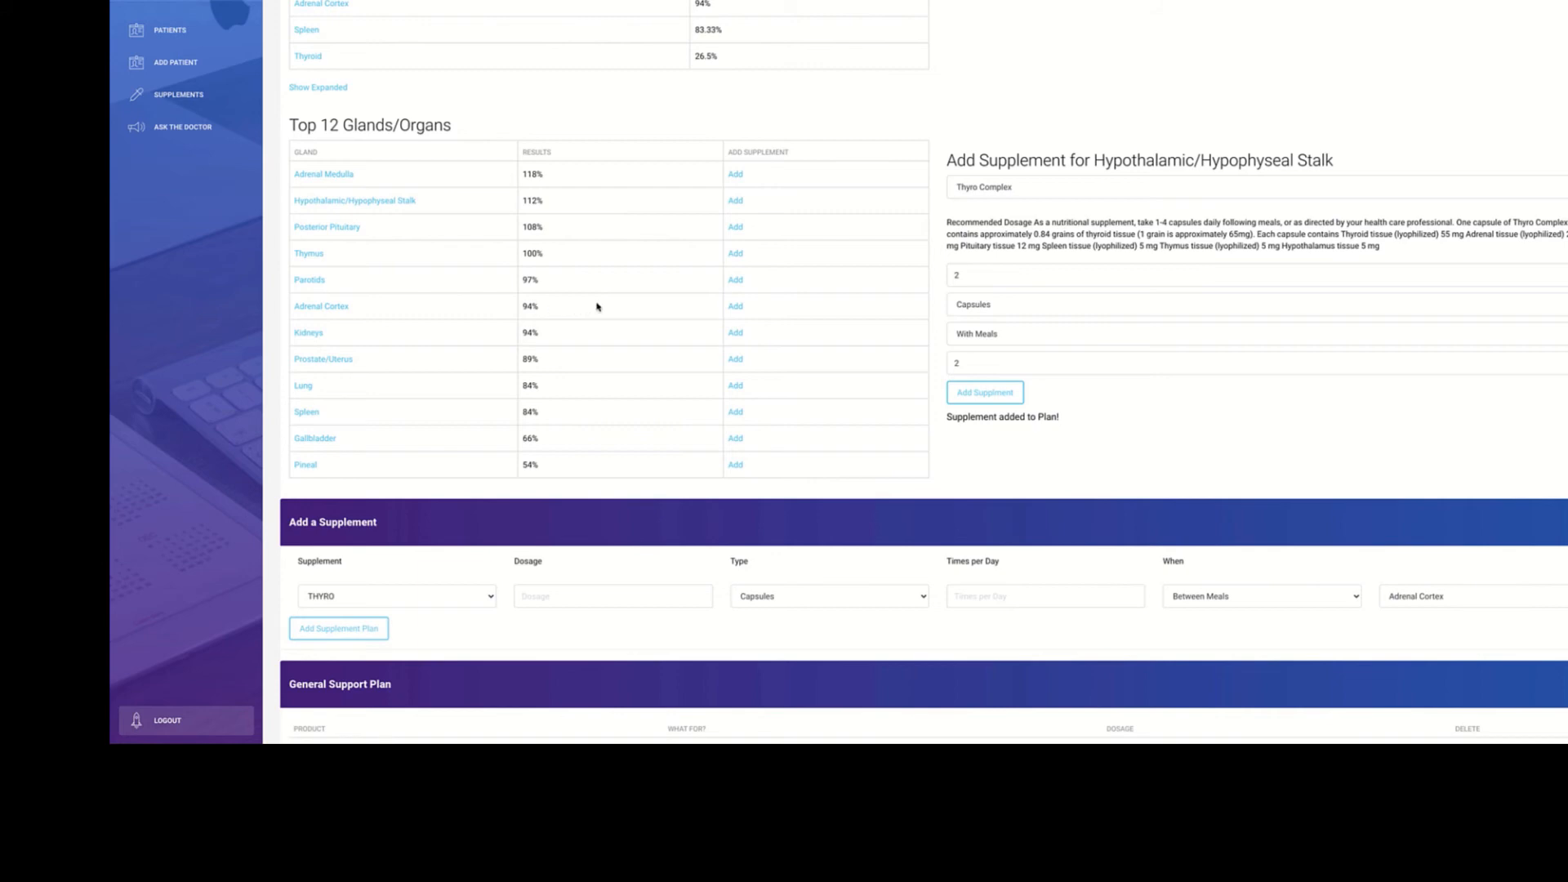
Add Immustim Complex for the Adrenal Cortex to the plan: dosage 2, capsules, With Meals, 2 times per day.
left_click(735, 309)
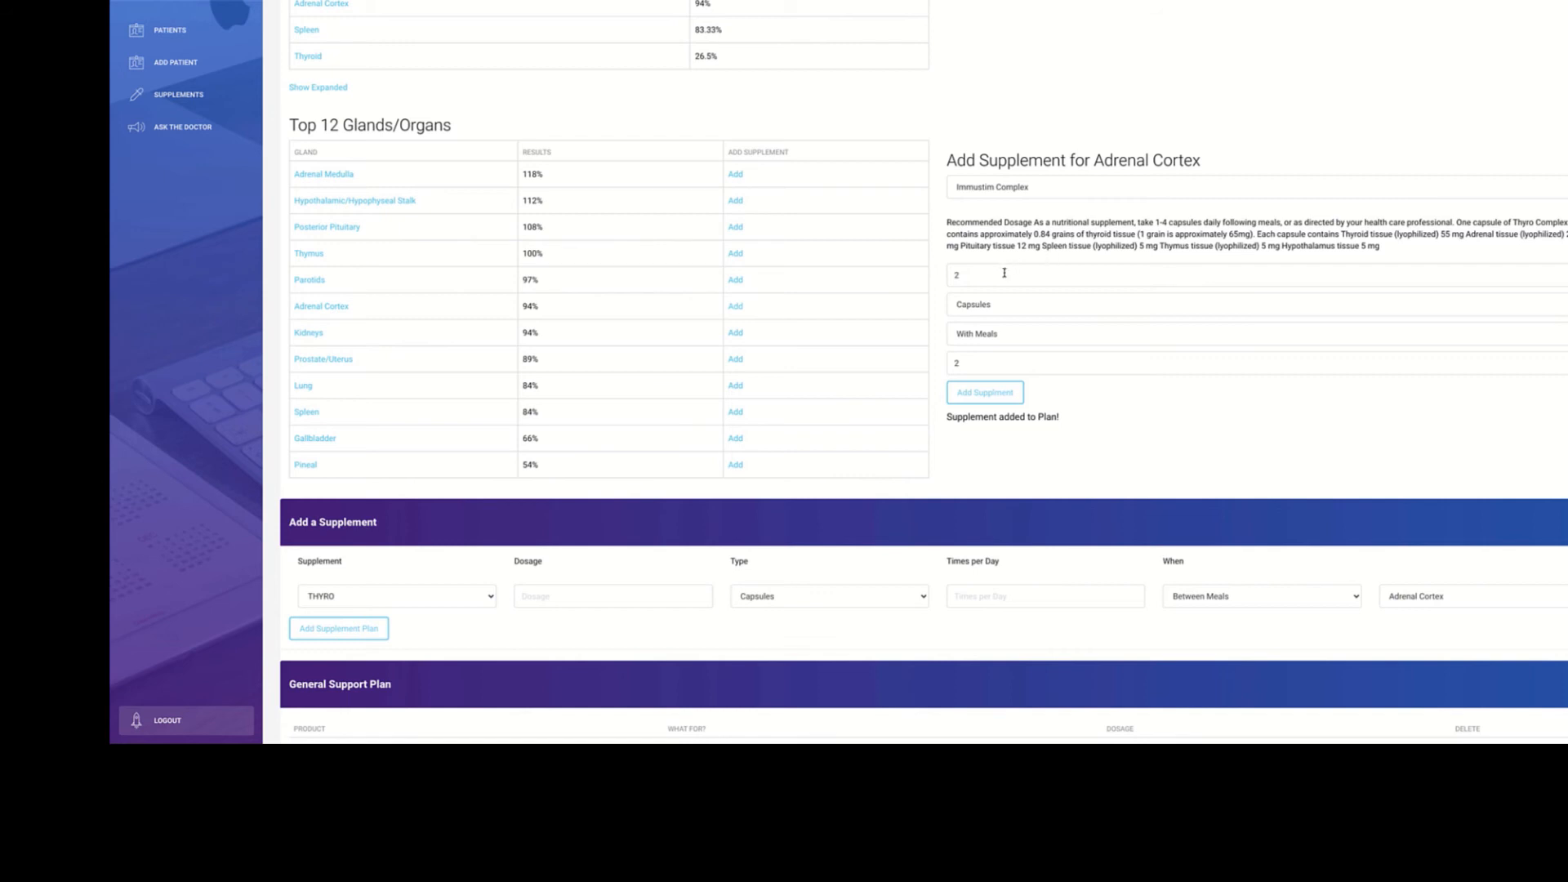
left_click(978, 396)
Add THYRO capsules between meals for the Adrenal Cortex with dosage and times per day left blank, and review the Specific Support Plan.
scroll(1103, 398, "down", 3)
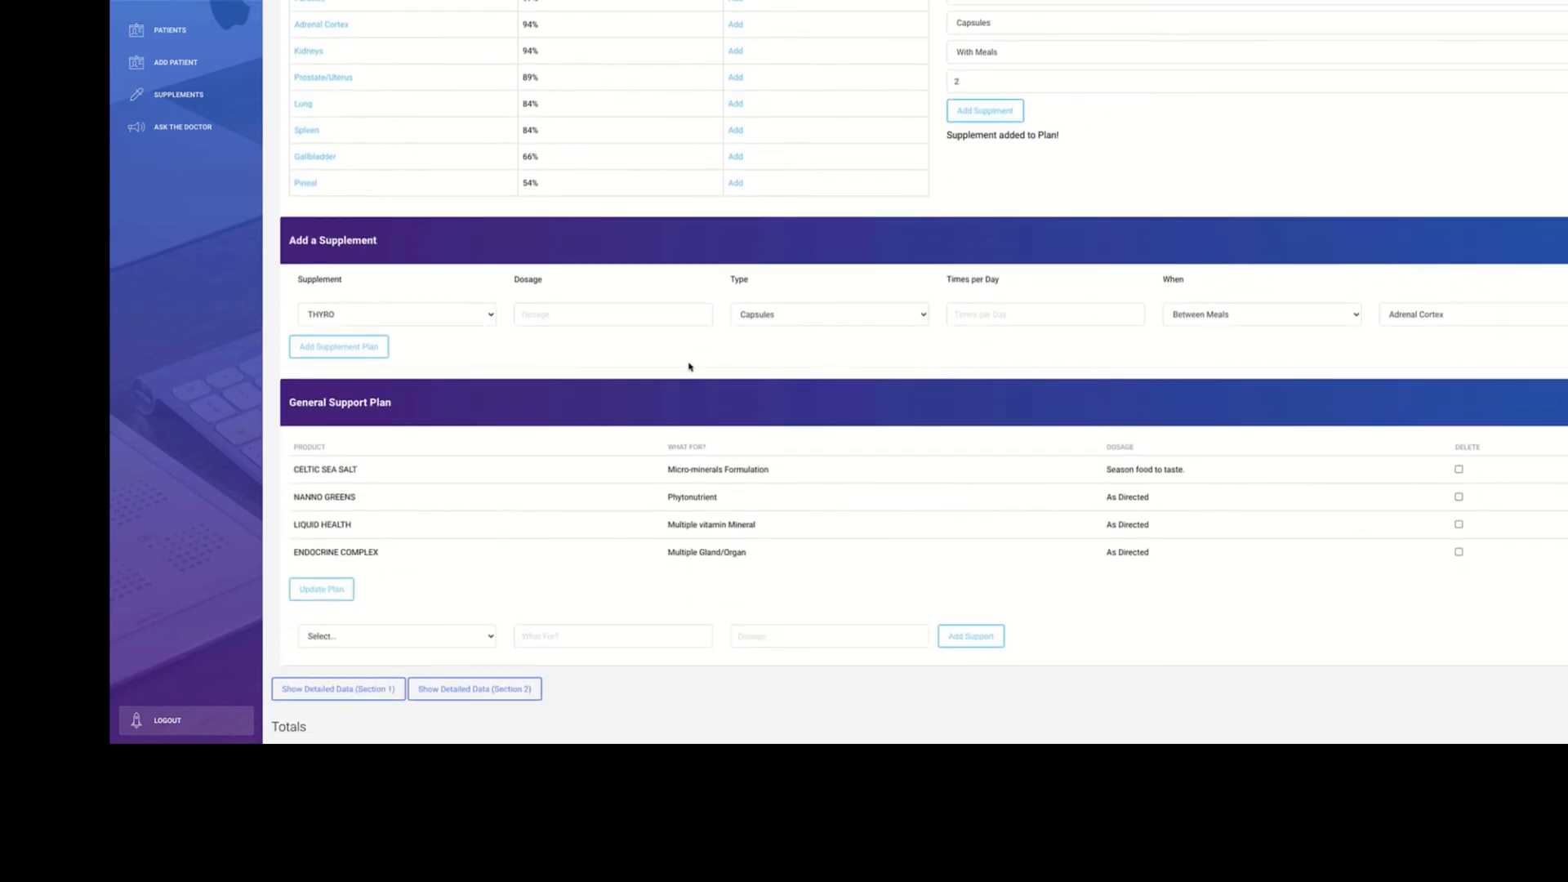
left_click(356, 350)
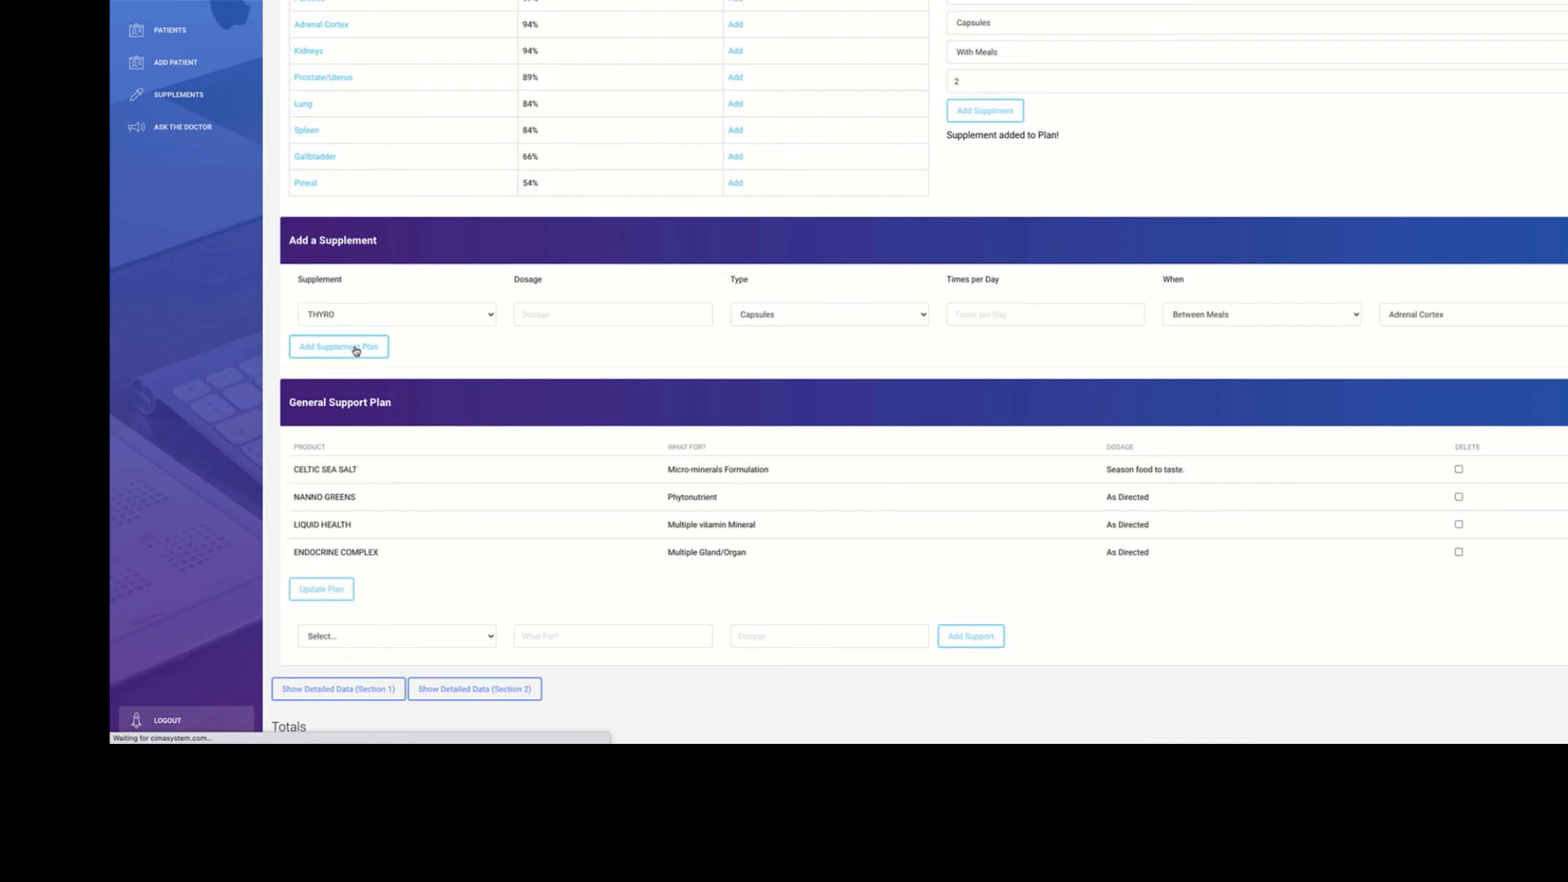
scroll(356, 351, "down", 20)
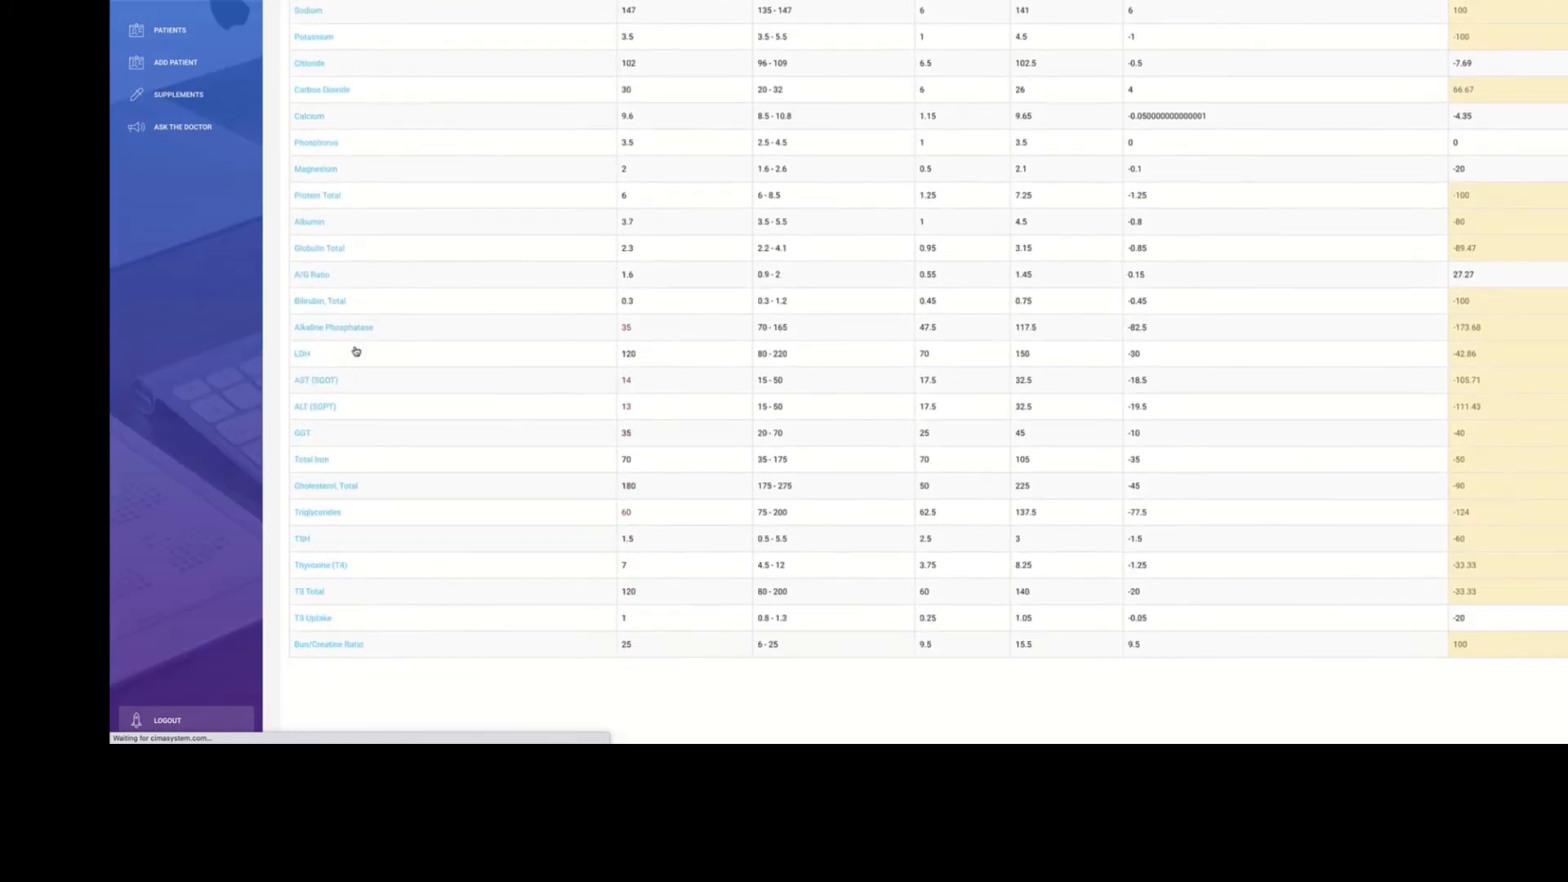
scroll(363, 349, "down", 20)
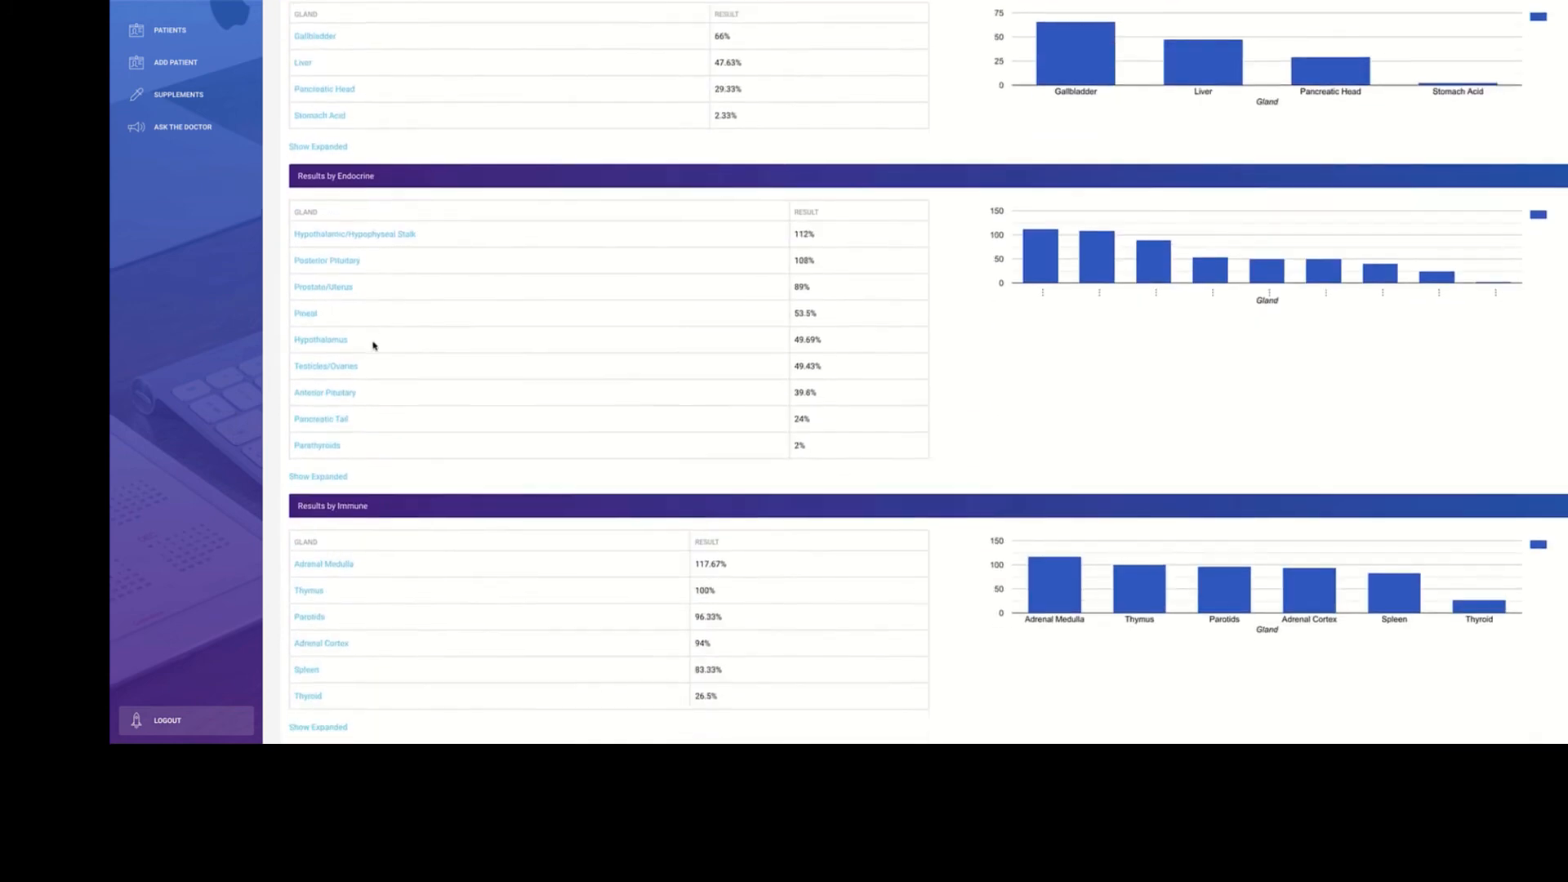
scroll(374, 345, "down", 10)
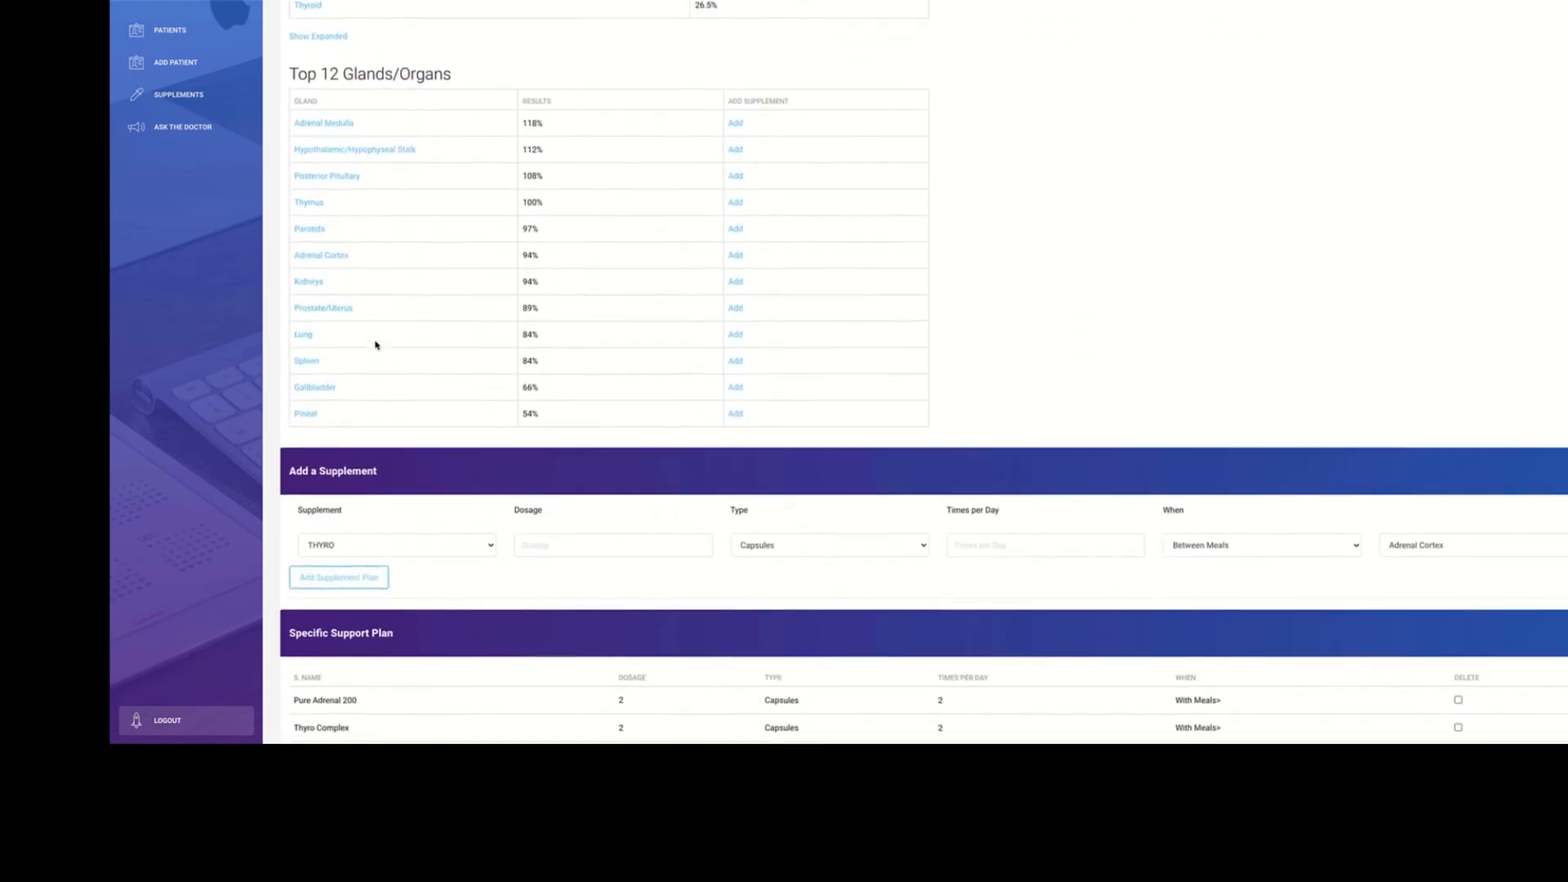
scroll(374, 360, "down", 3)
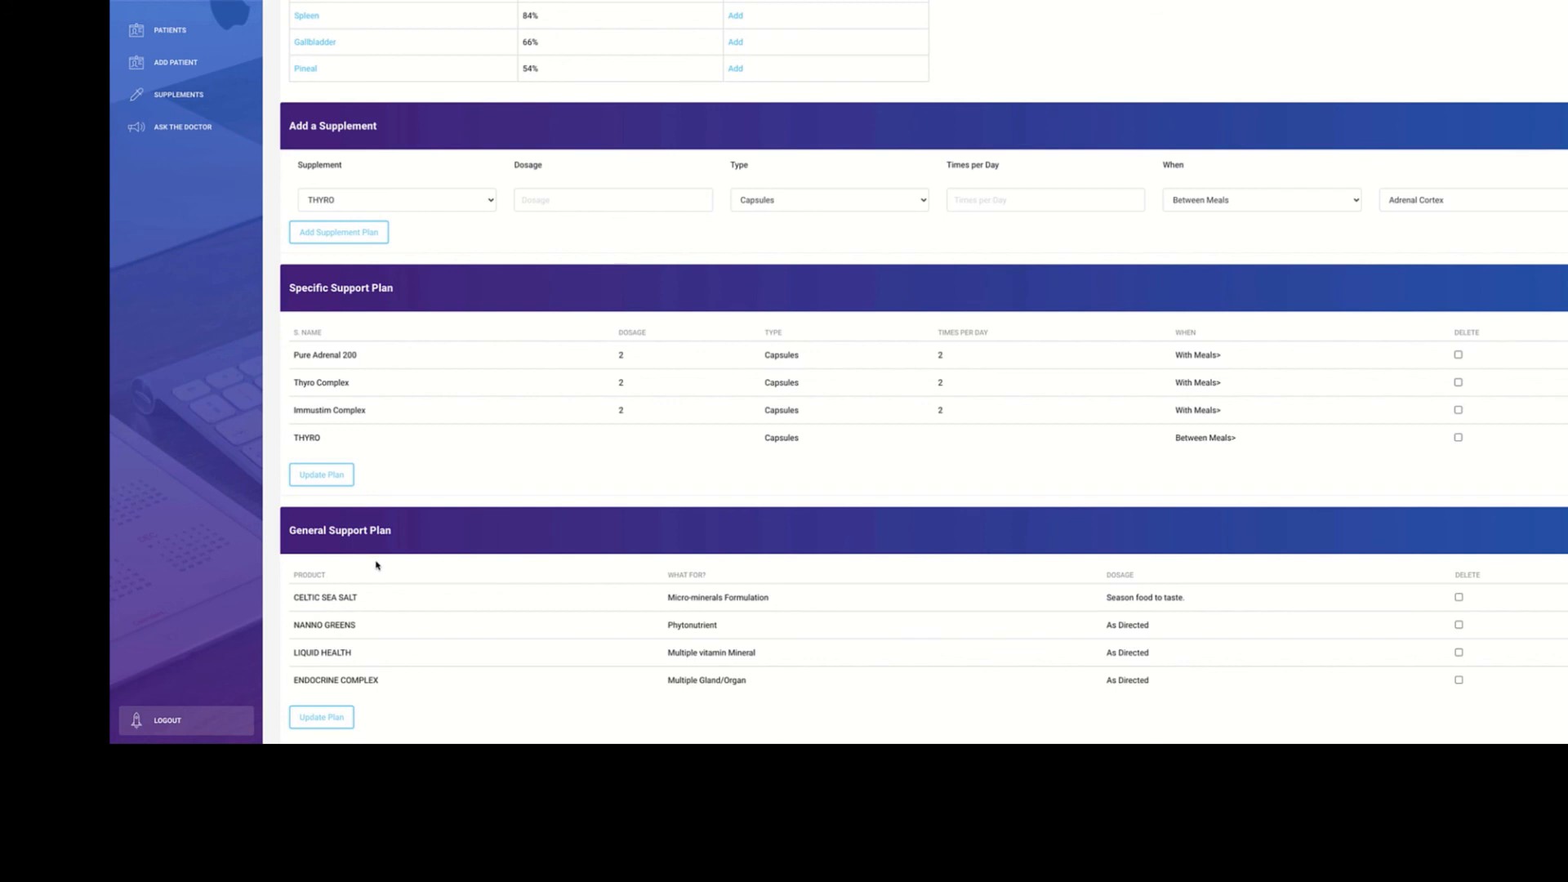
Review the General Support Plan products, the sympathetic and parasympathetic totals, the dominant metabolic type and the Specific Support Plan.
scroll(376, 566, "down", 7)
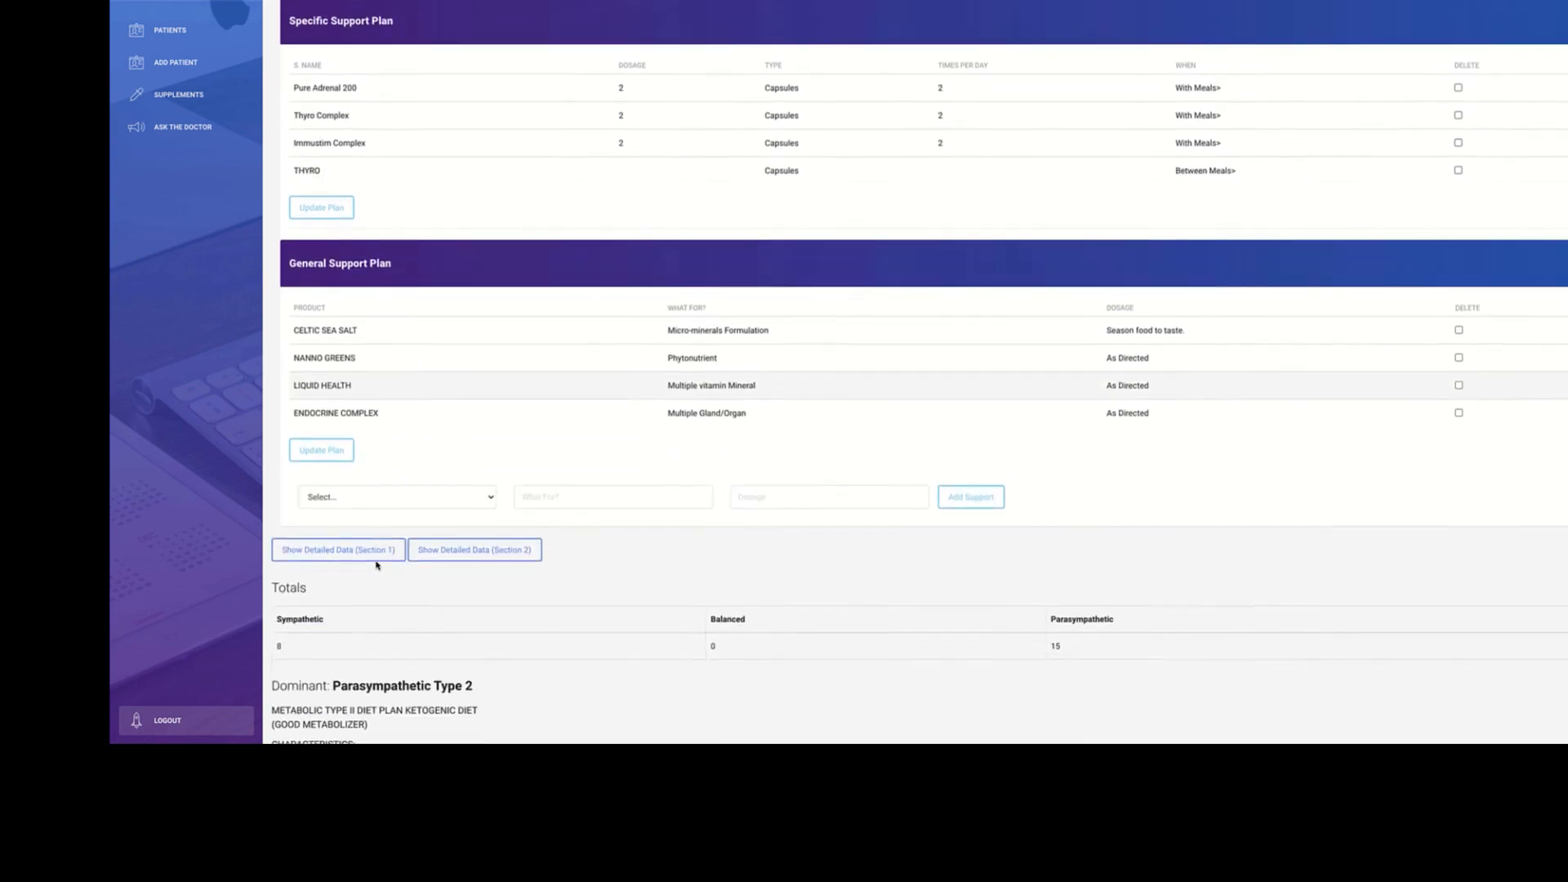
scroll(380, 560, "up", 2)
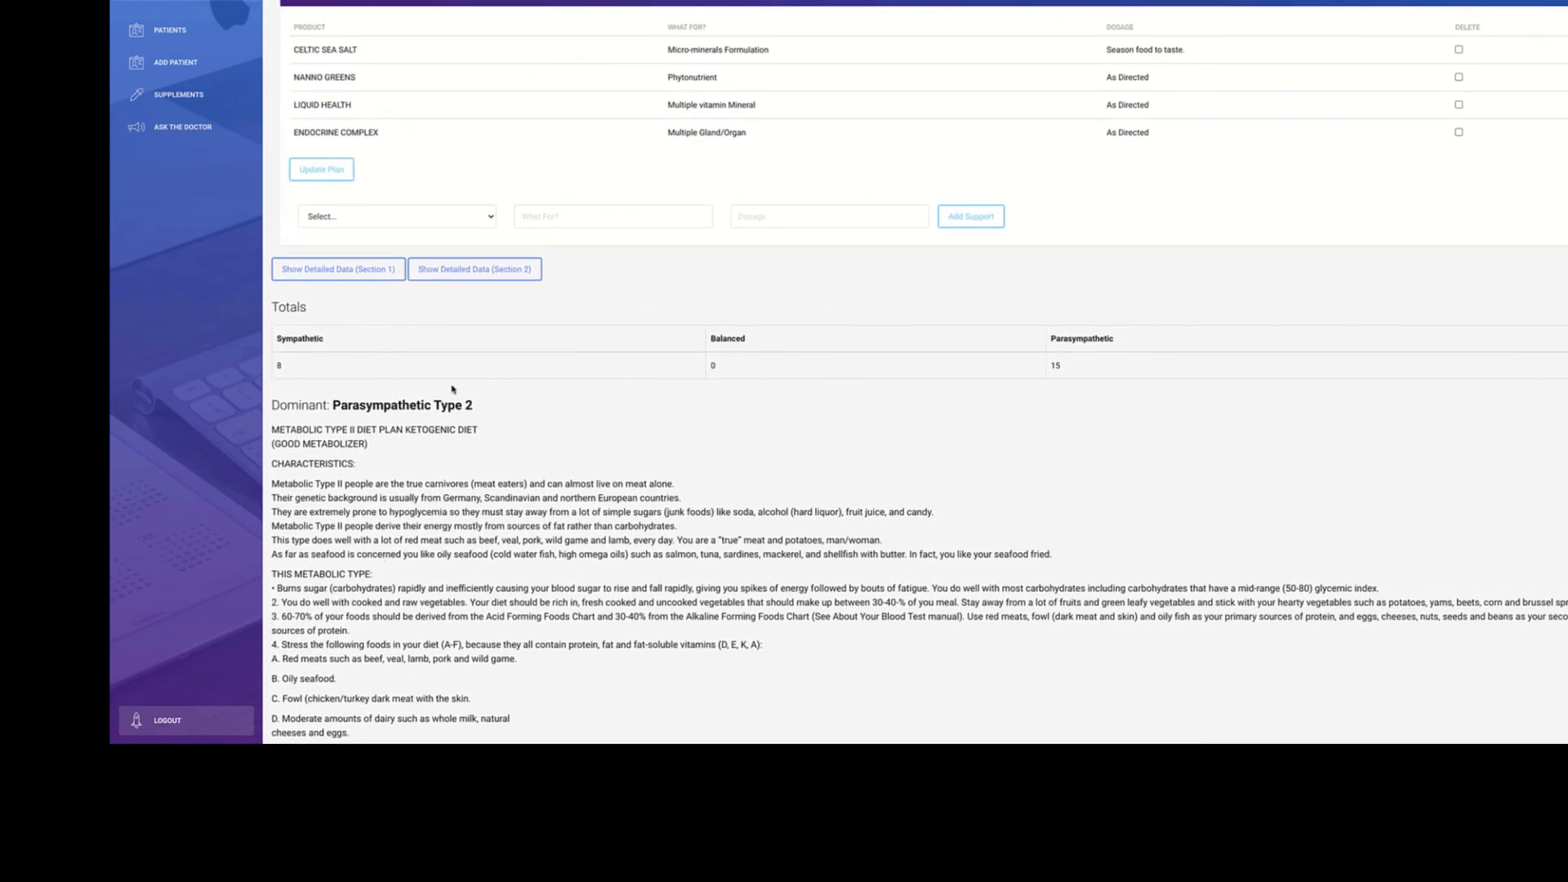
scroll(595, 167, "up", 2)
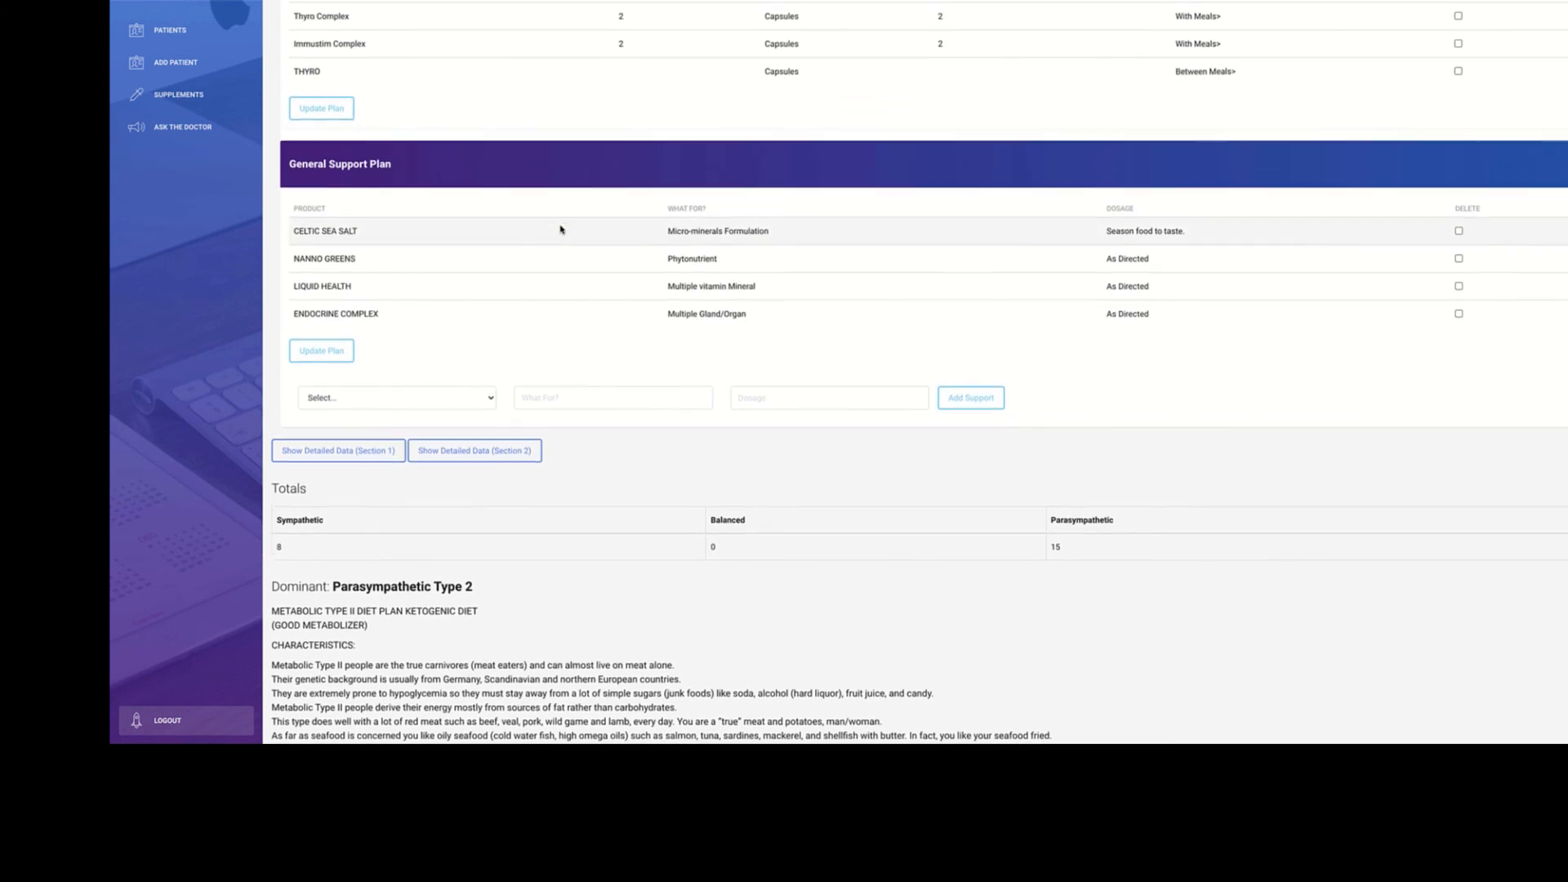
scroll(560, 230, "up", 2)
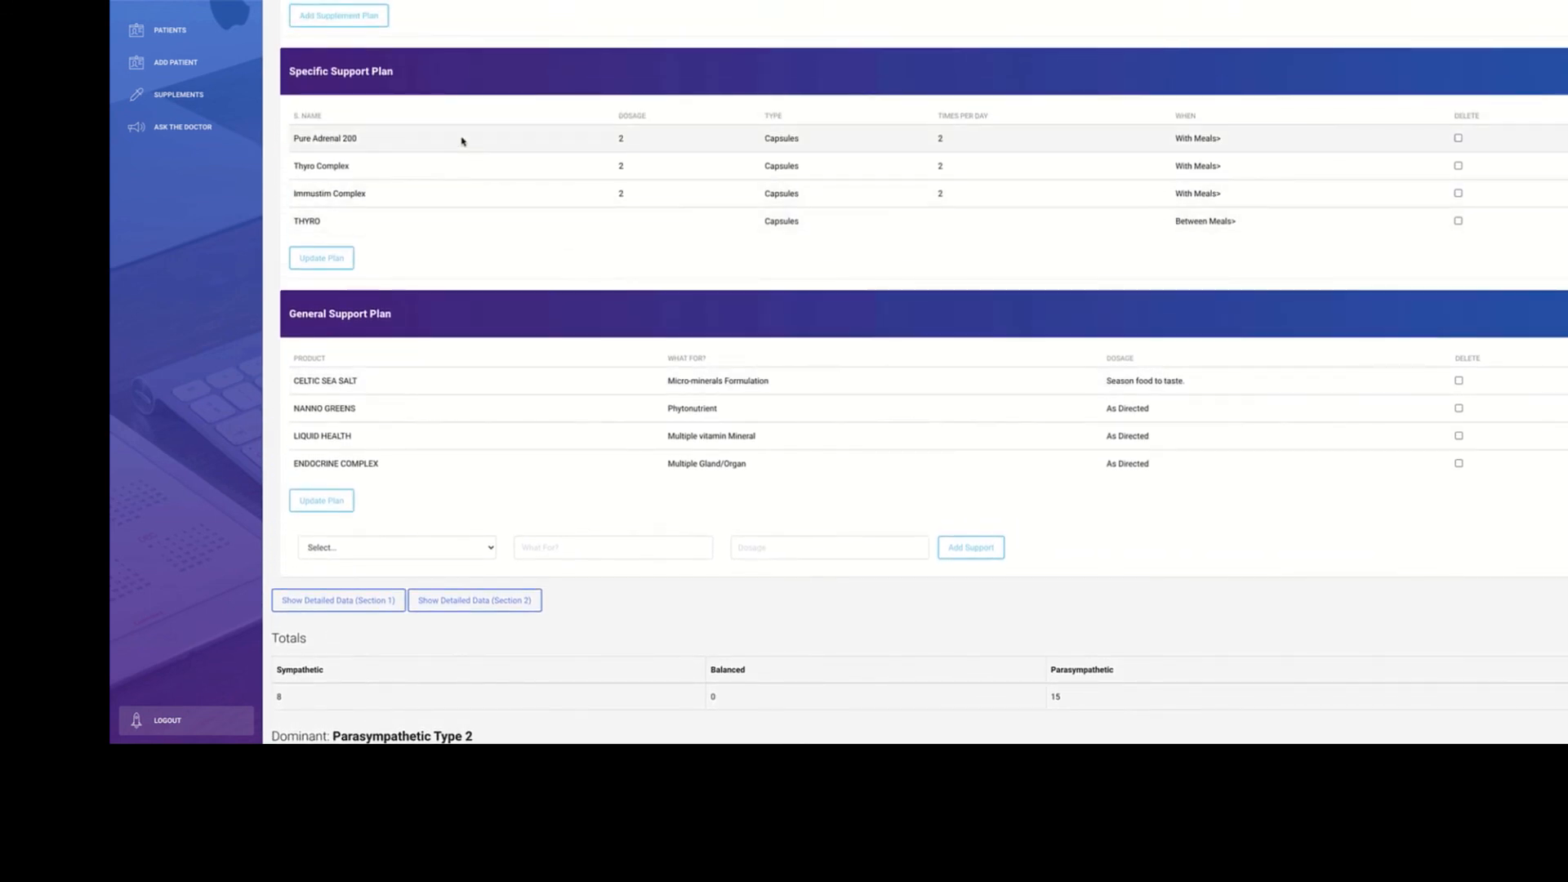
scroll(455, 449, "down", 2)
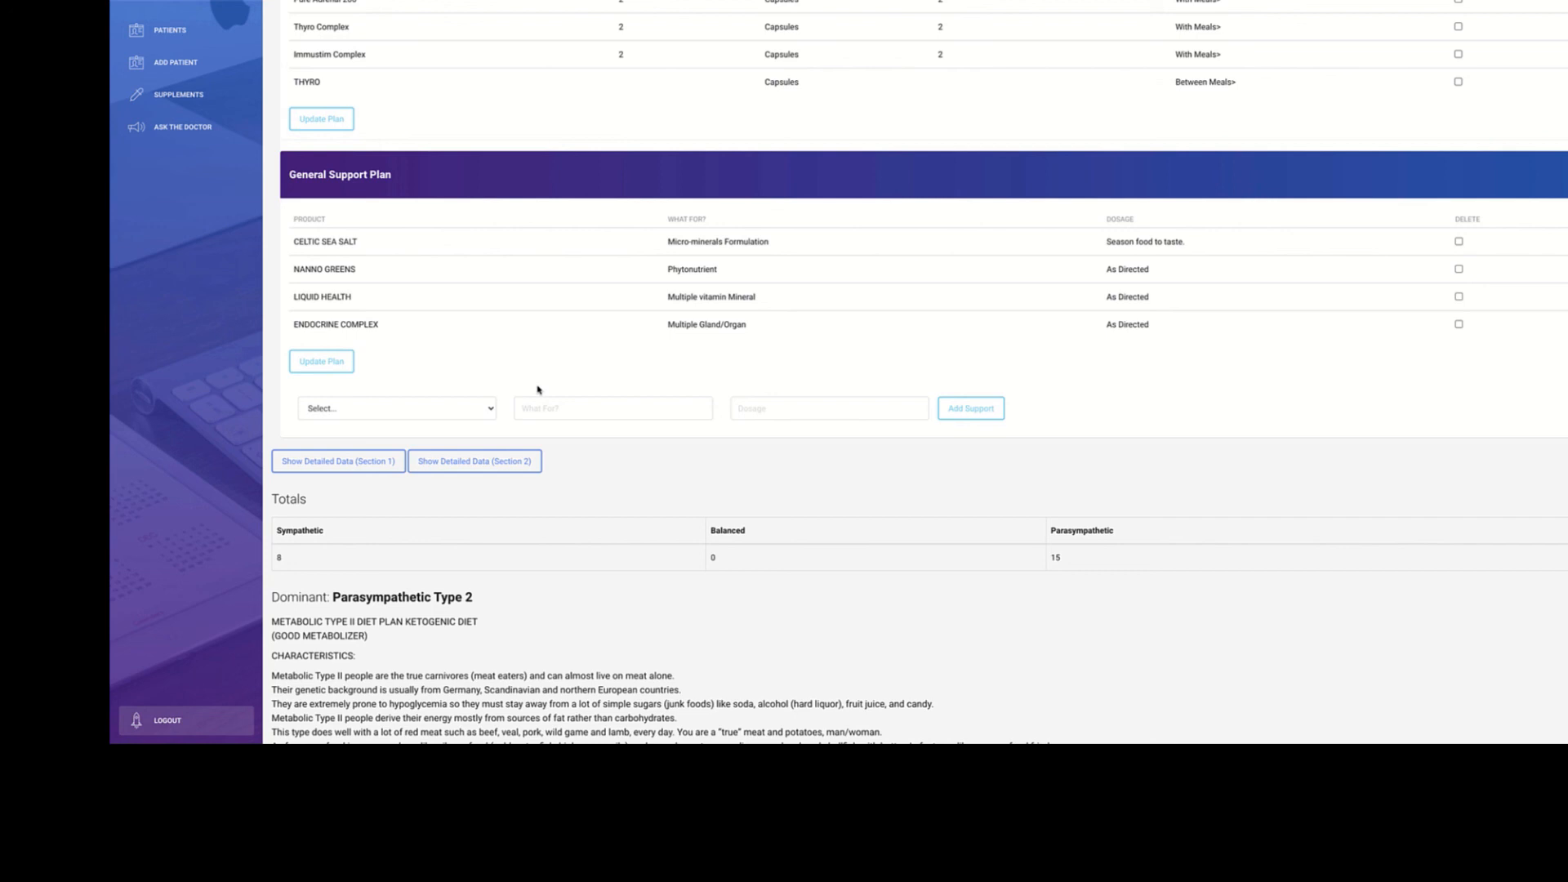
Expand the Results by Endocrine section and examine the male hormone markers scored against each gland.
scroll(540, 314, "up", 6)
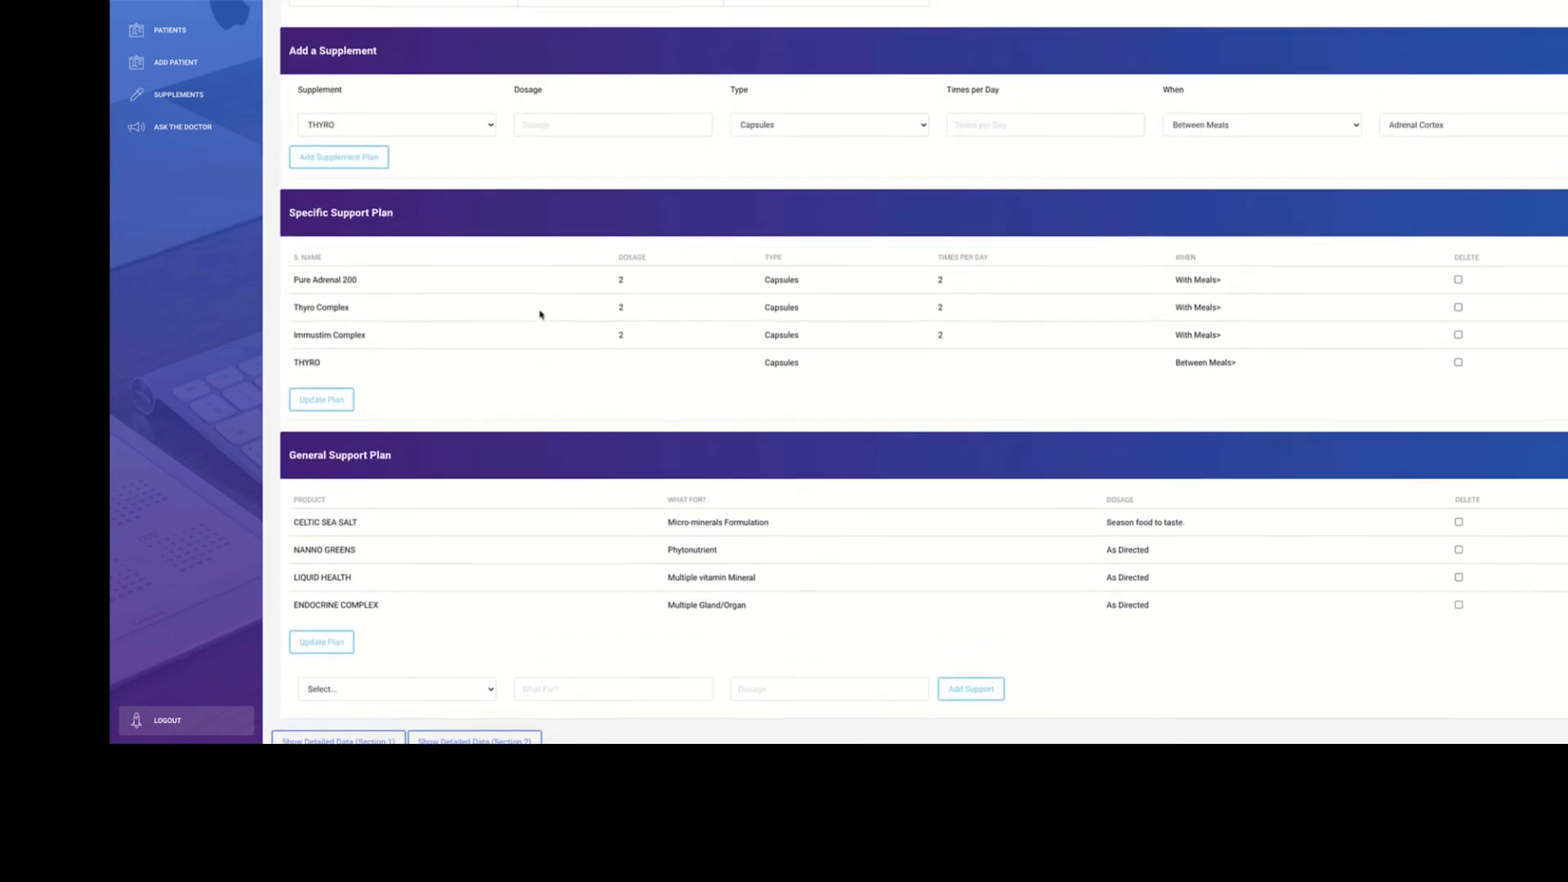
scroll(540, 314, "up", 4)
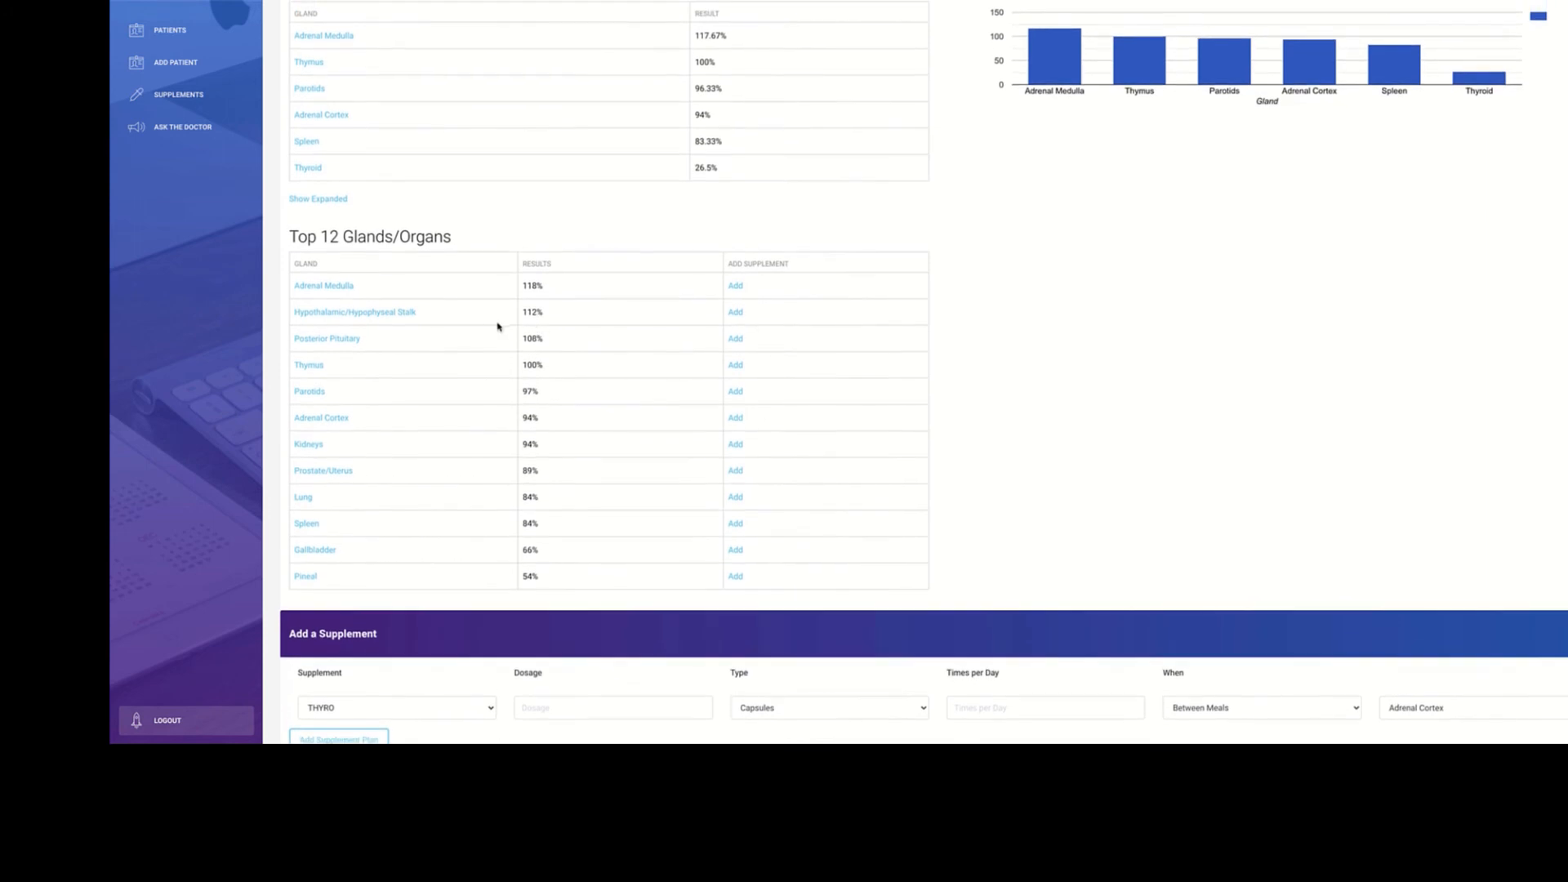
scroll(493, 310, "up", 3)
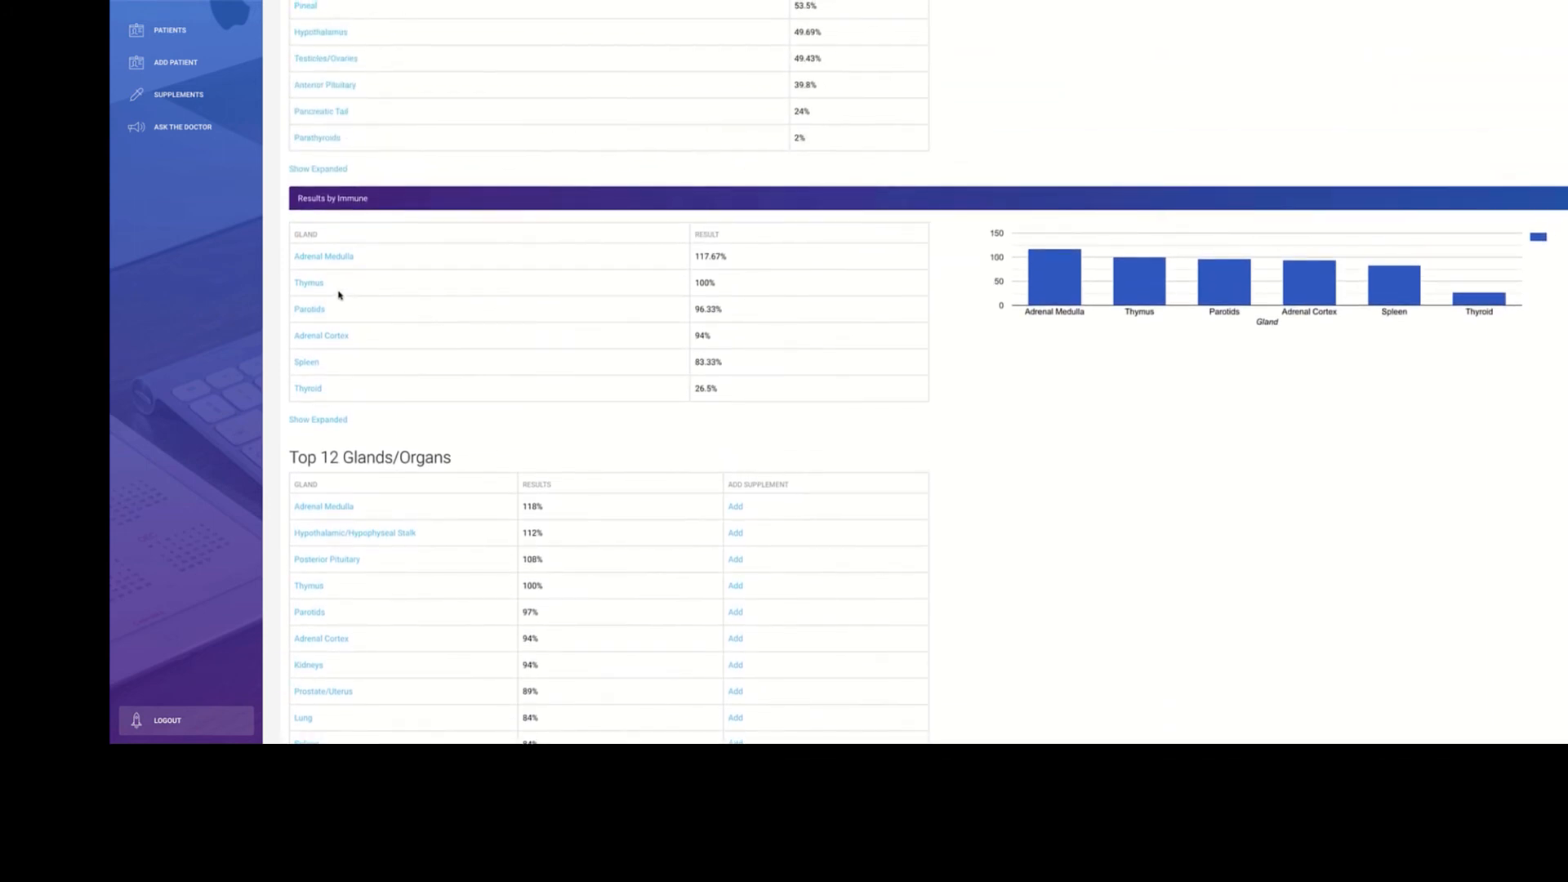
scroll(345, 287, "up", 3)
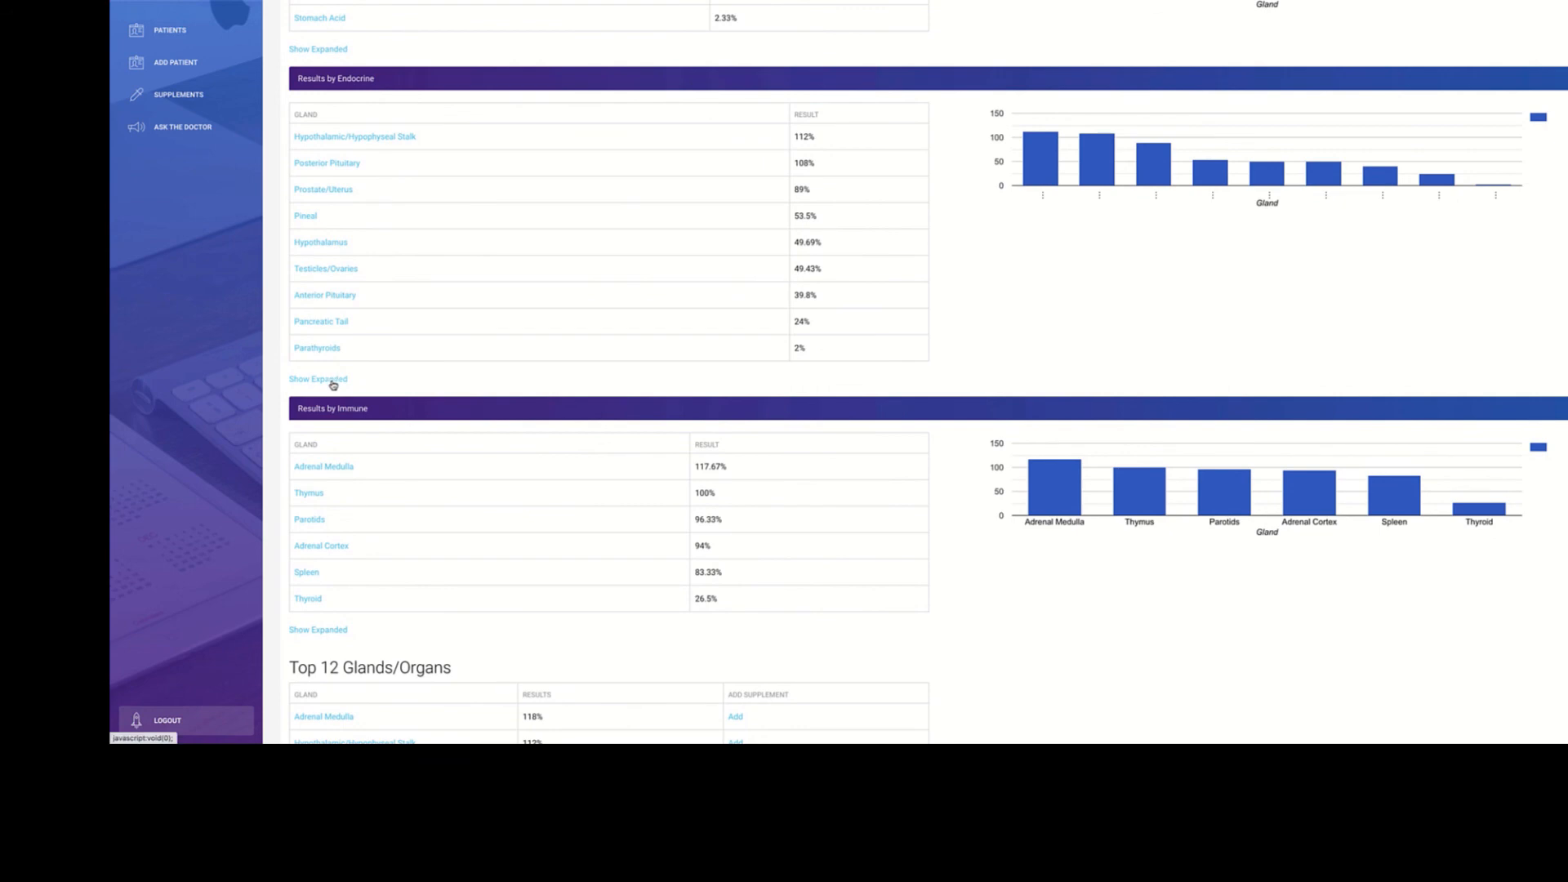
left_click(332, 381)
scroll(374, 413, "down", 2)
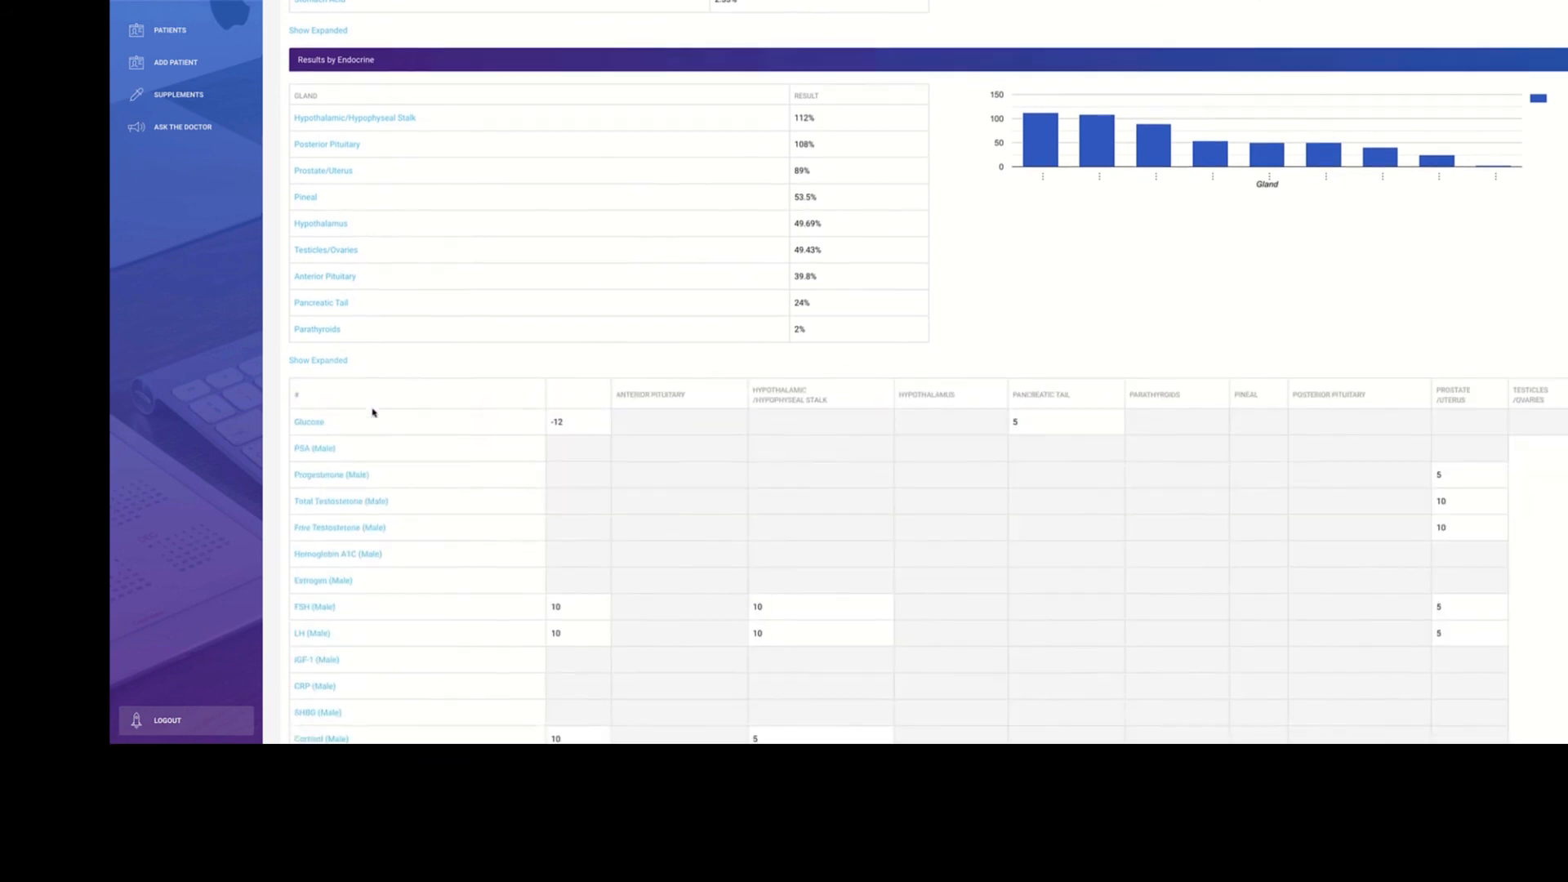
scroll(373, 412, "down", 2)
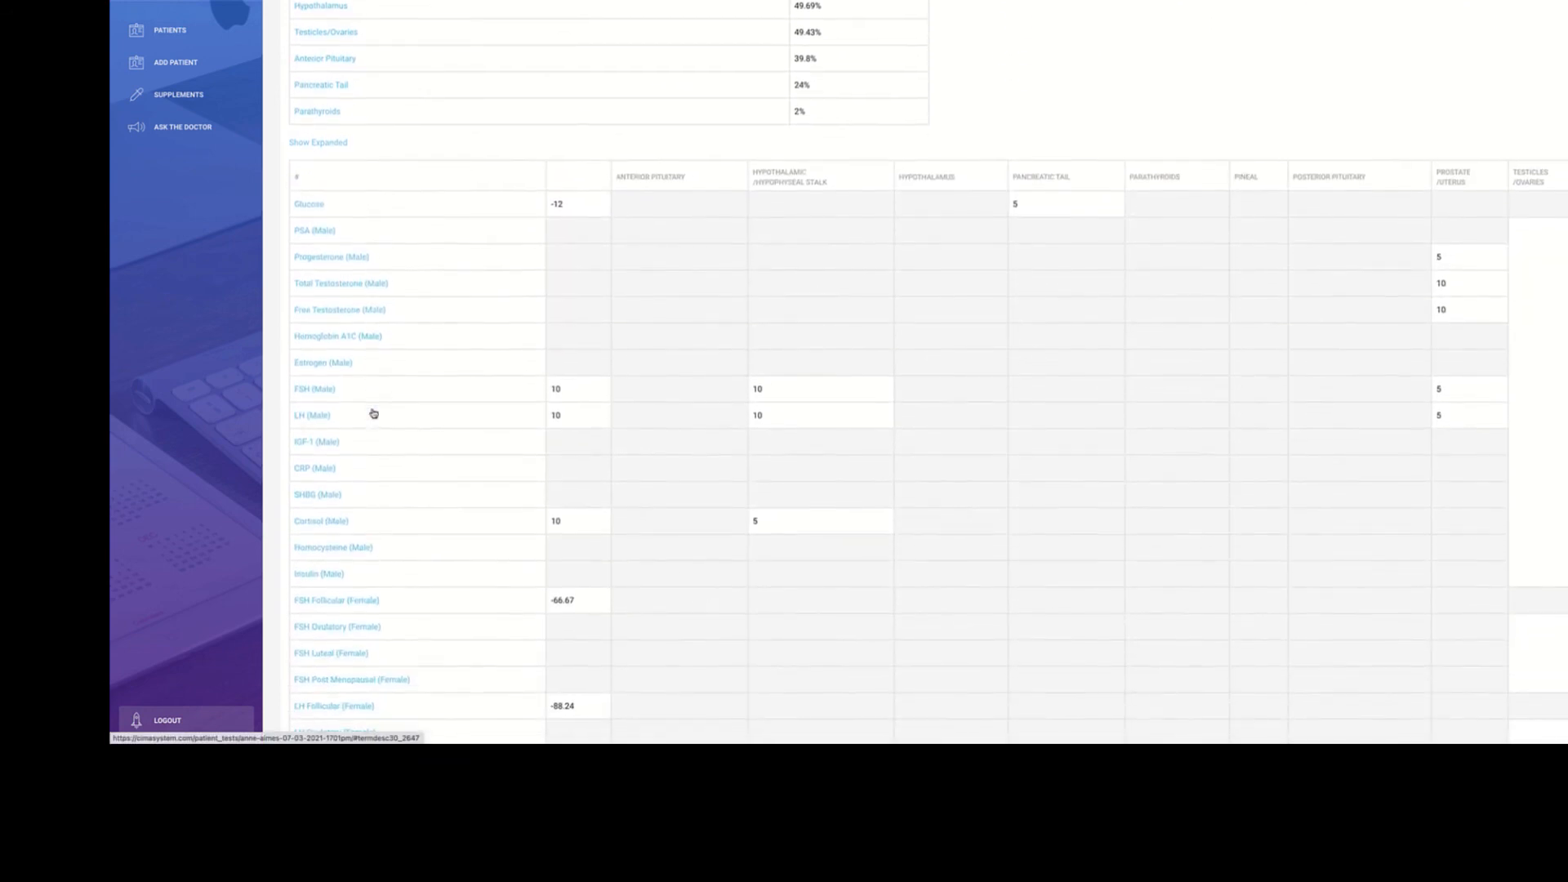
scroll(373, 413, "down", 3)
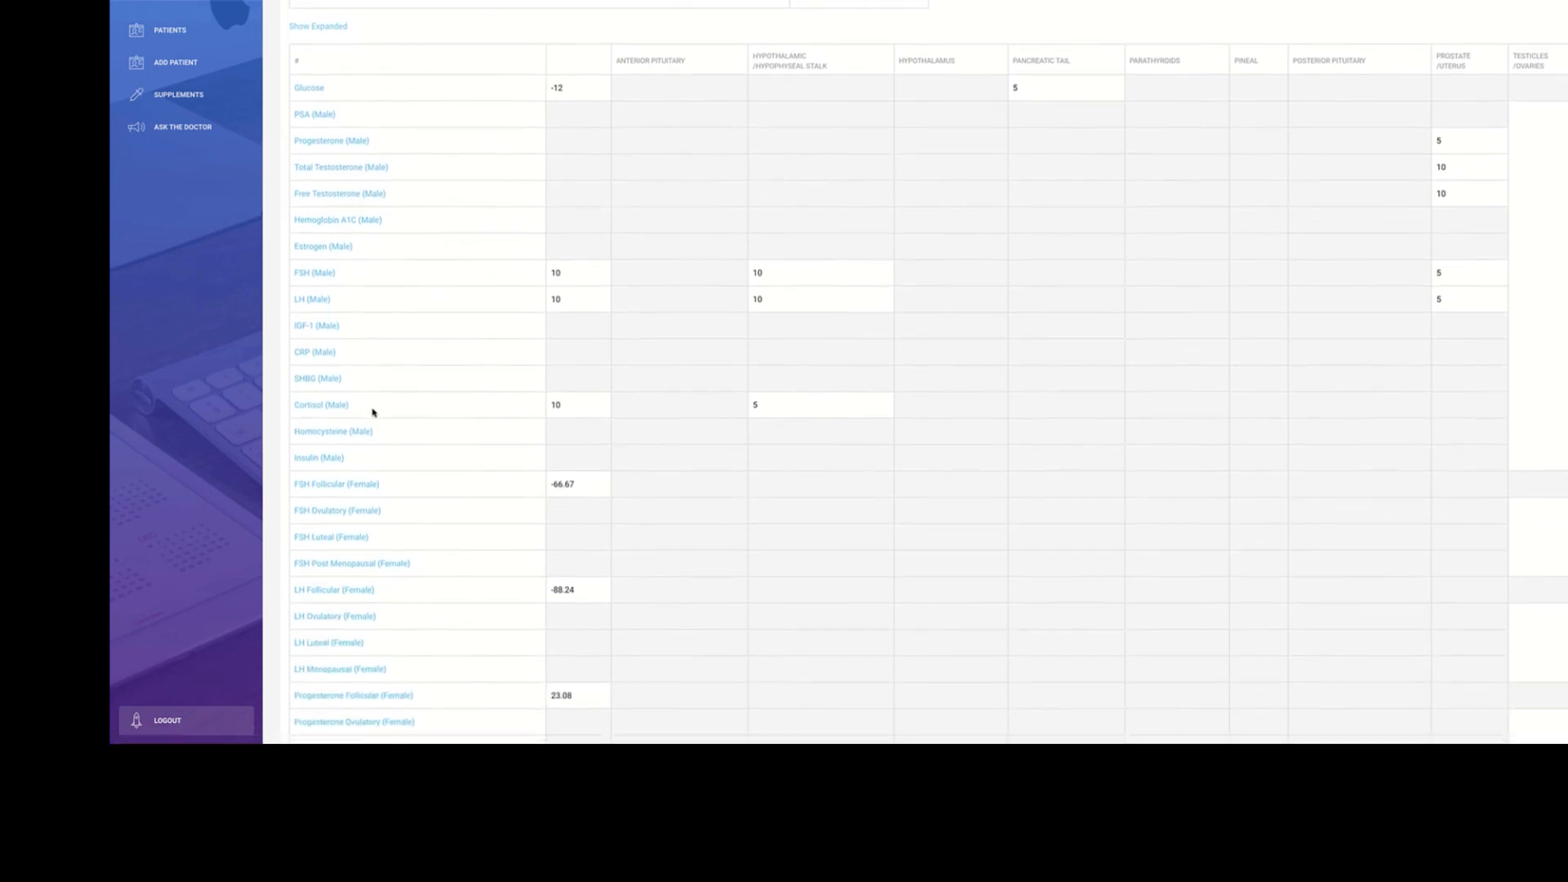
scroll(375, 412, "down", 1)
scroll(403, 409, "up", 4)
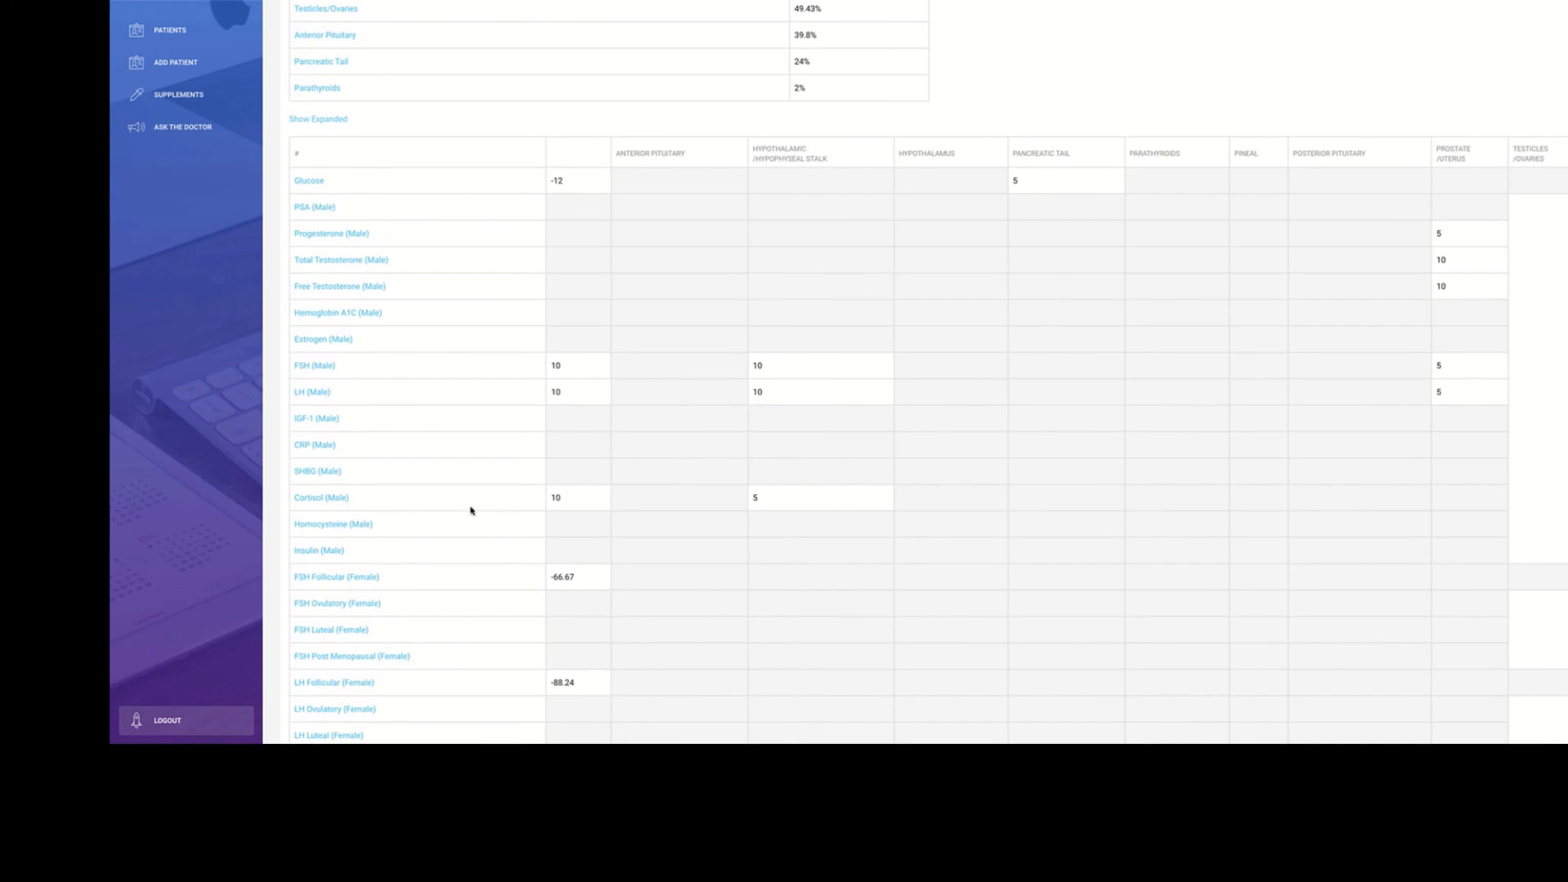
Read the female hormone and blood chemistry markers in the expanded endocrine table down to the gland totals.
scroll(323, 364, "down", 2)
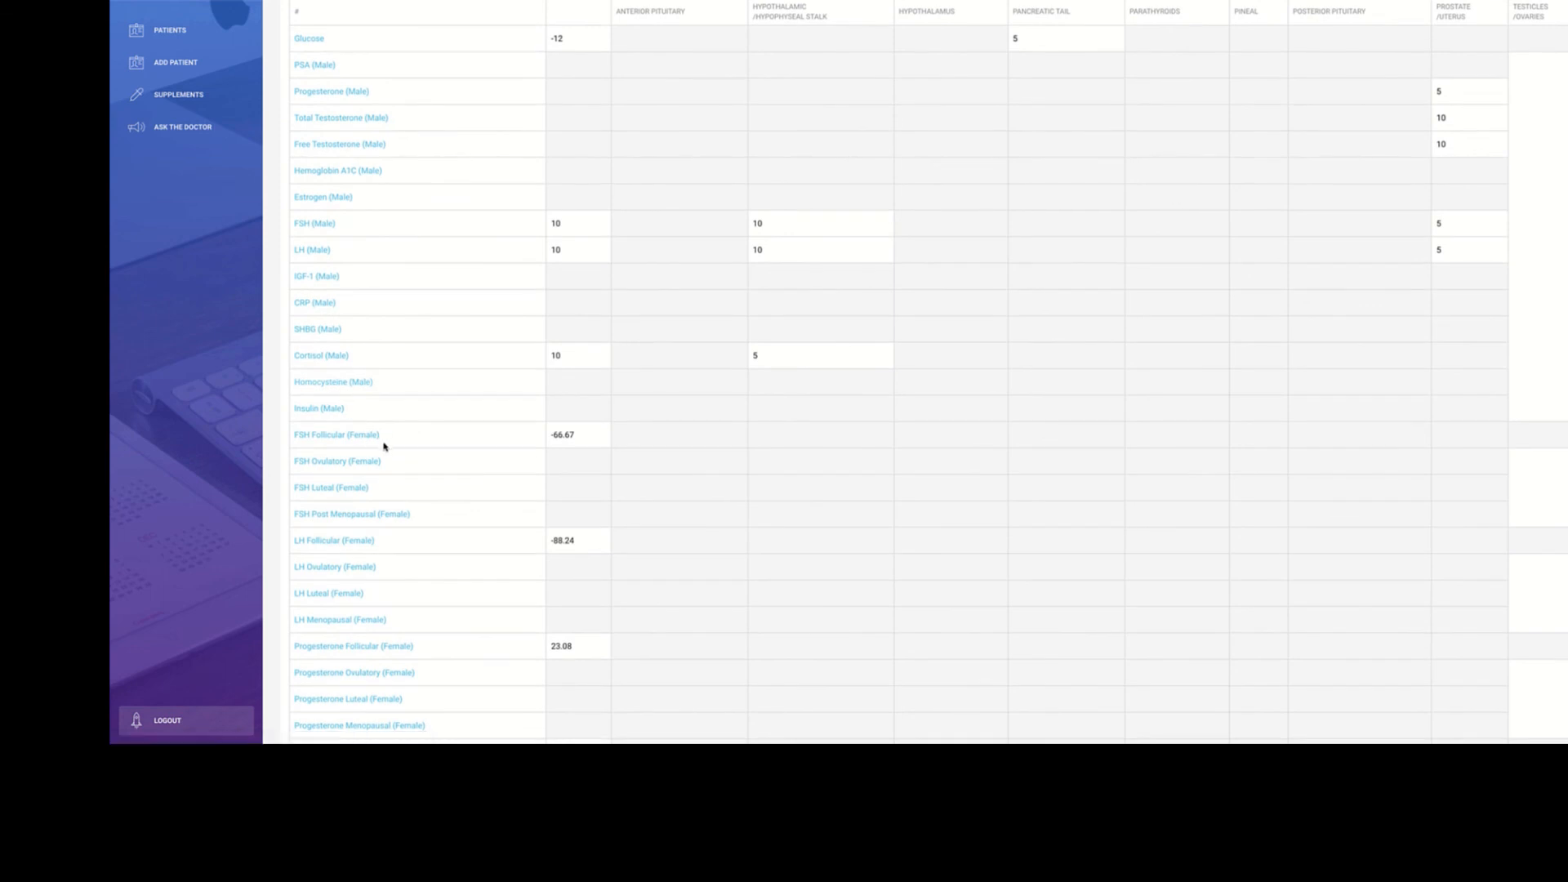
scroll(382, 460, "down", 1)
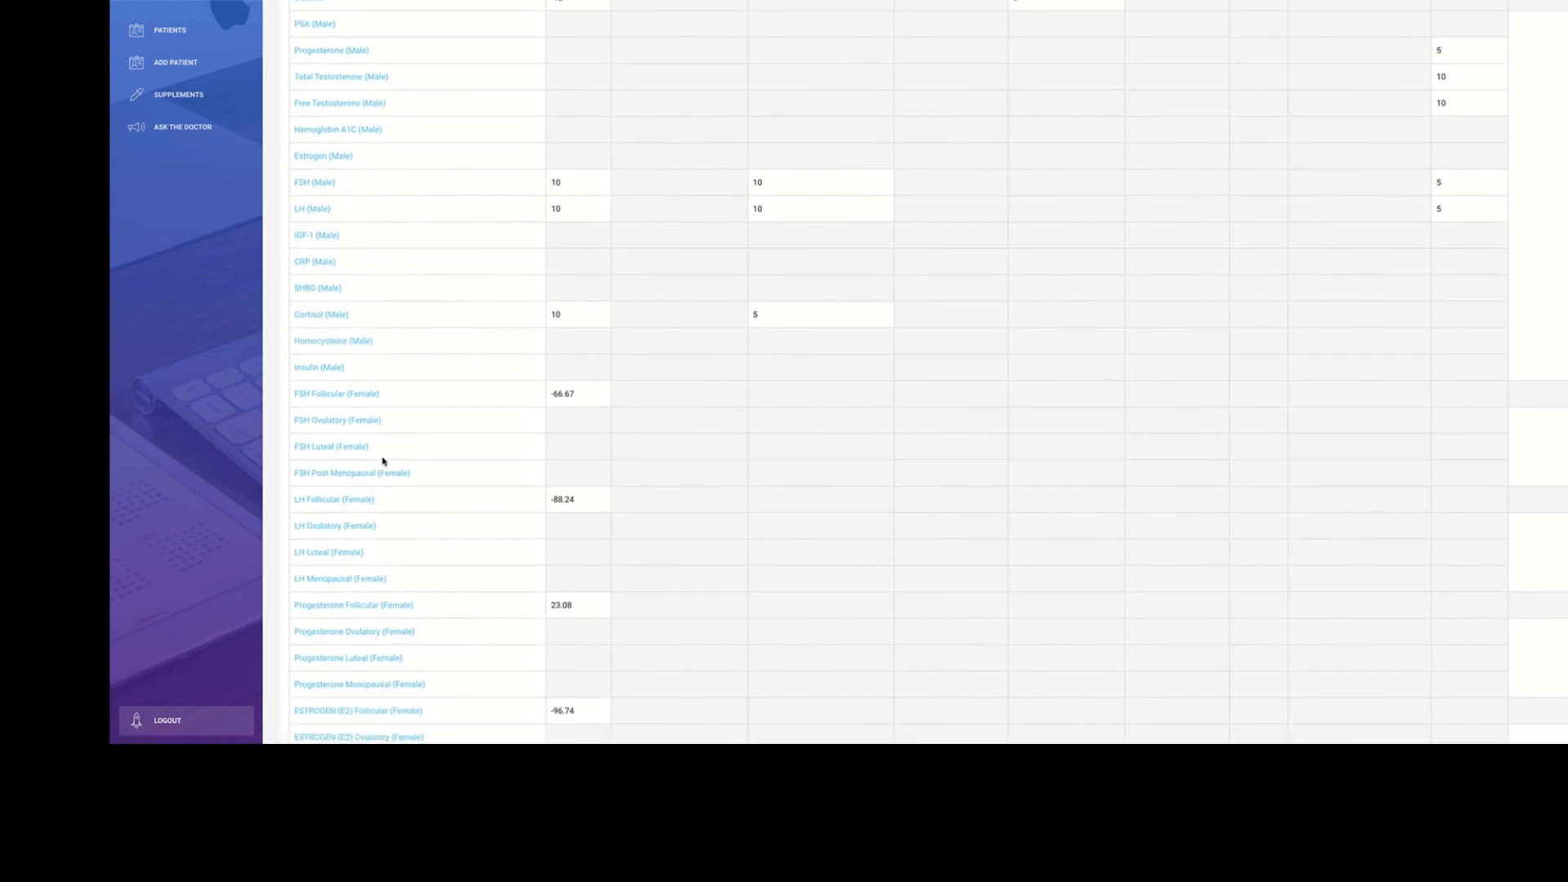
scroll(383, 462, "down", 5)
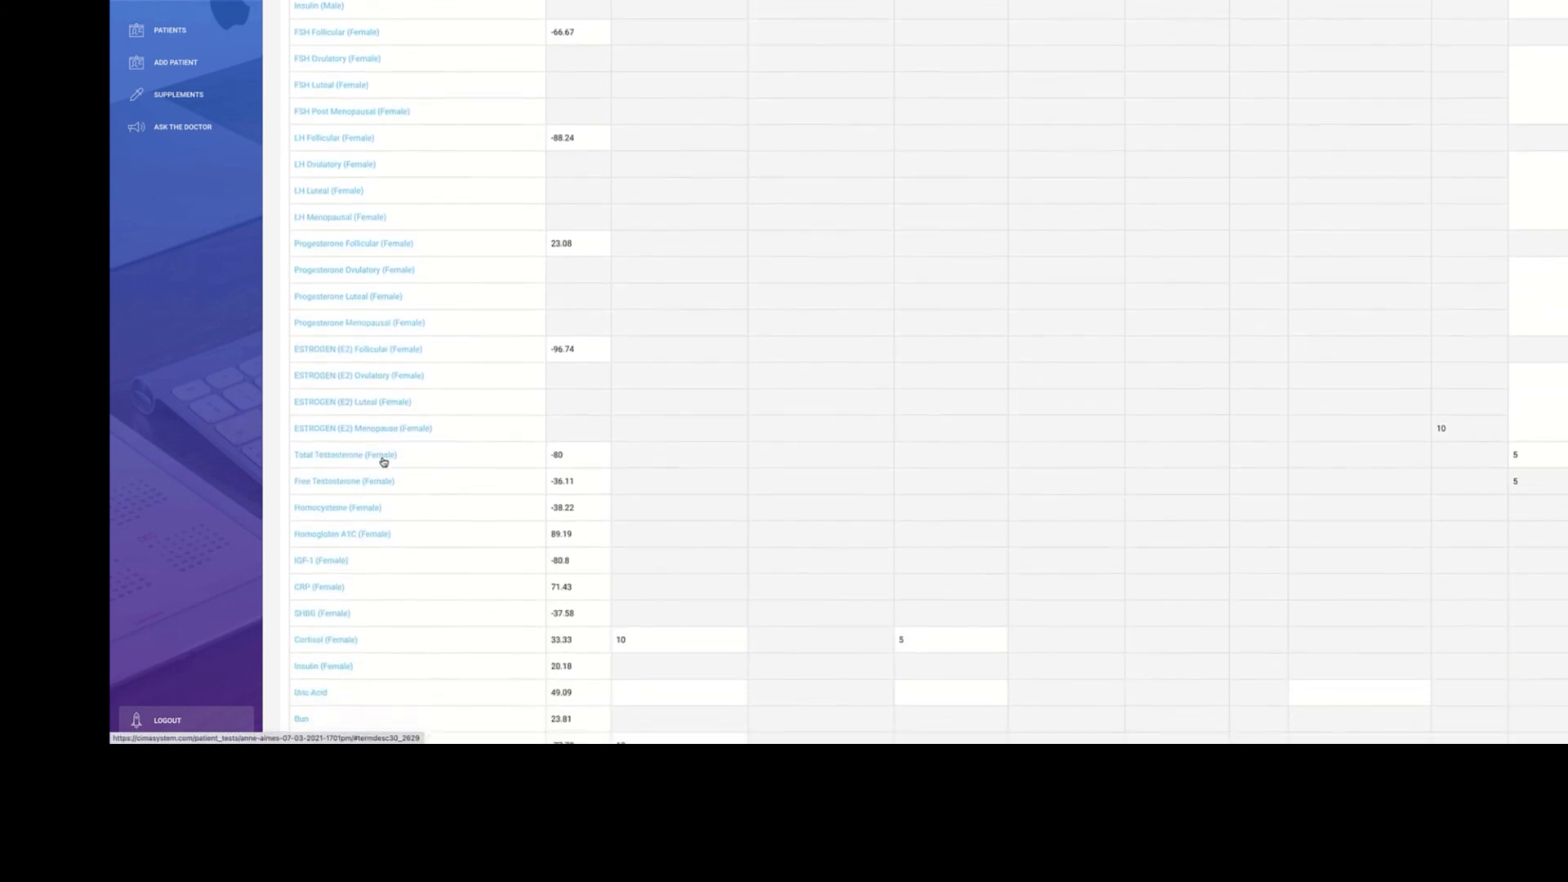
scroll(382, 462, "down", 6)
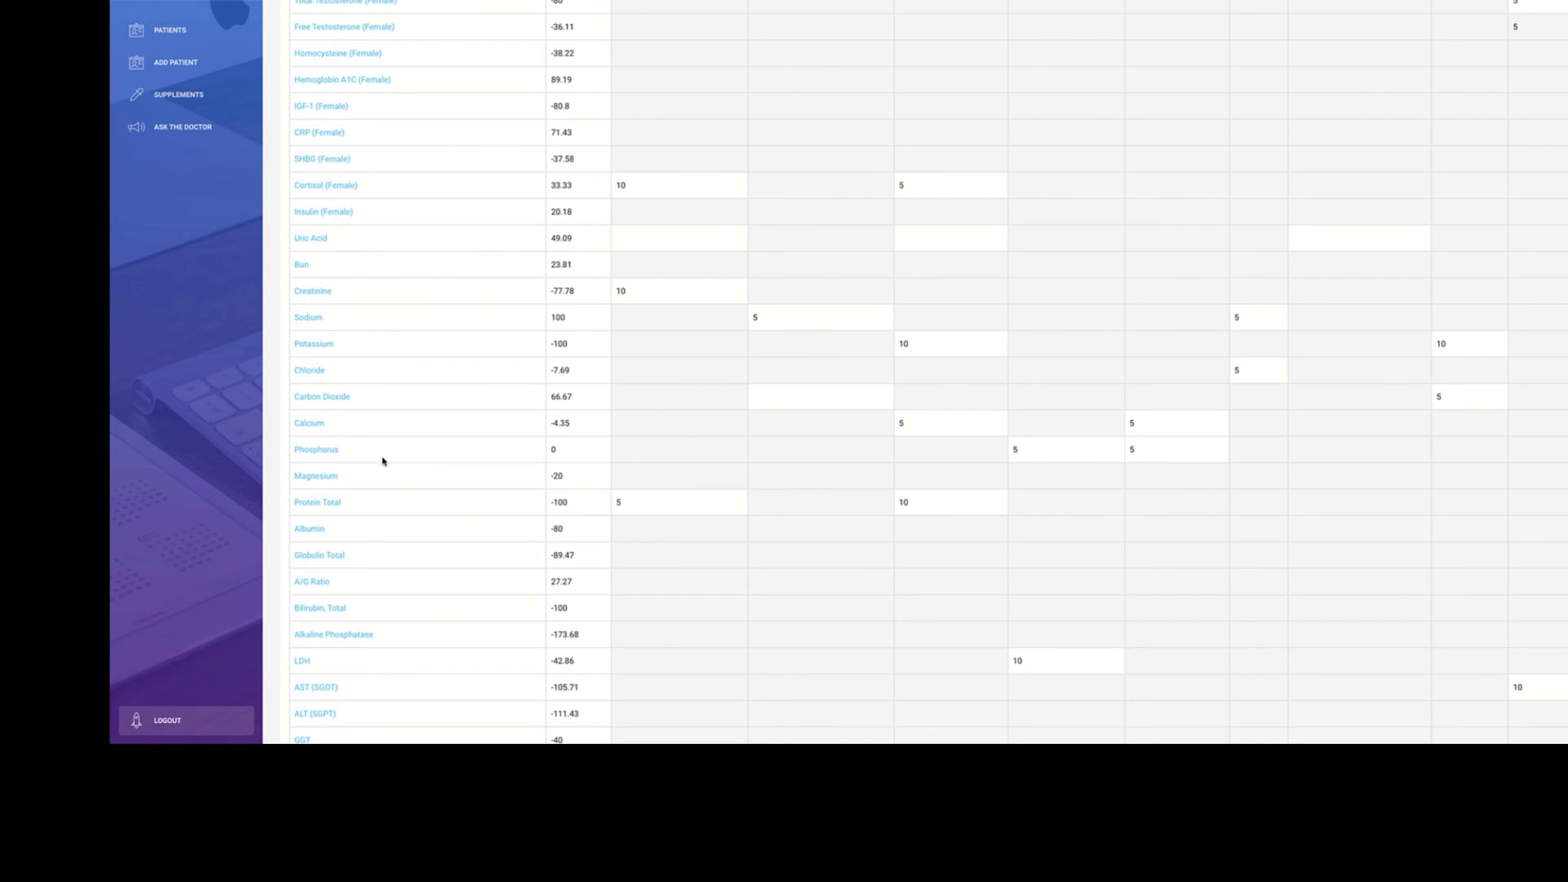
scroll(382, 462, "down", 6)
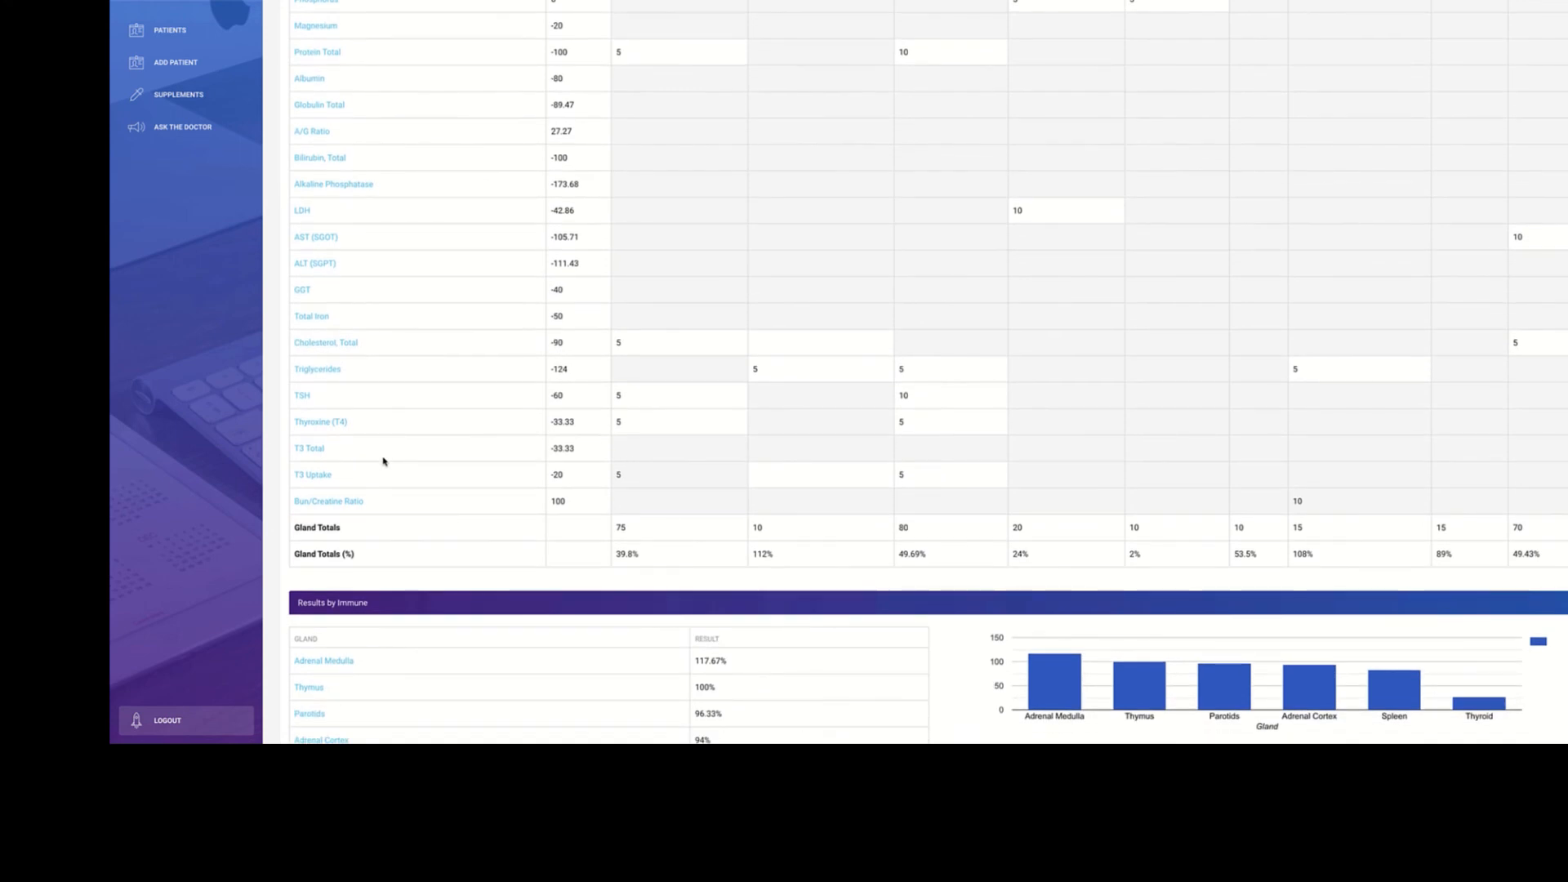
Return to the Specific and General Support Plans below the Top 12 Glands/Organs list.
scroll(384, 462, "down", 10)
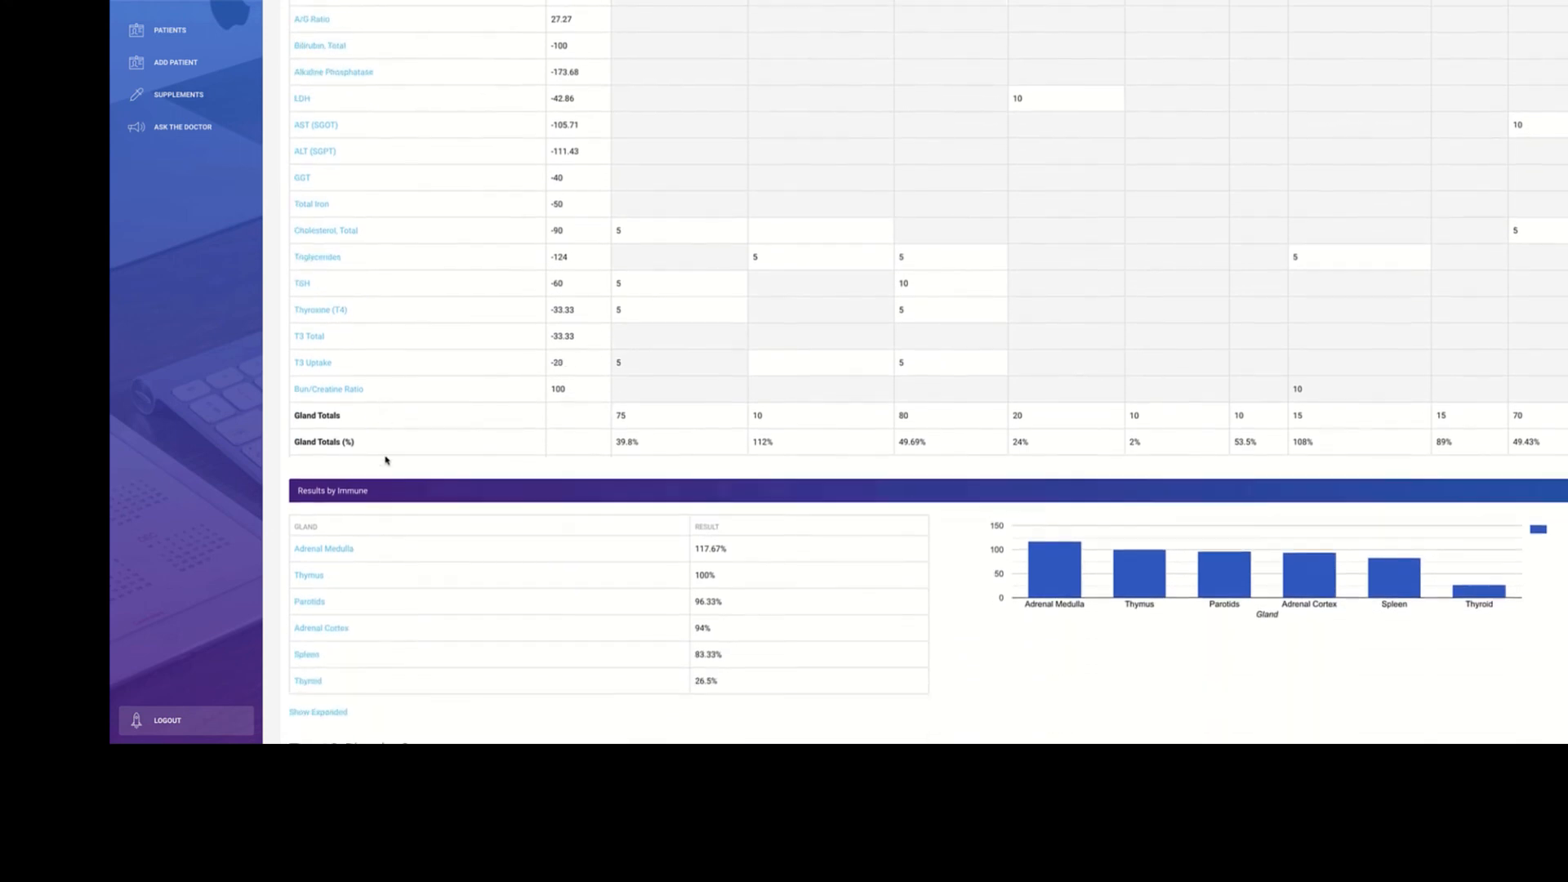
scroll(387, 460, "down", 6)
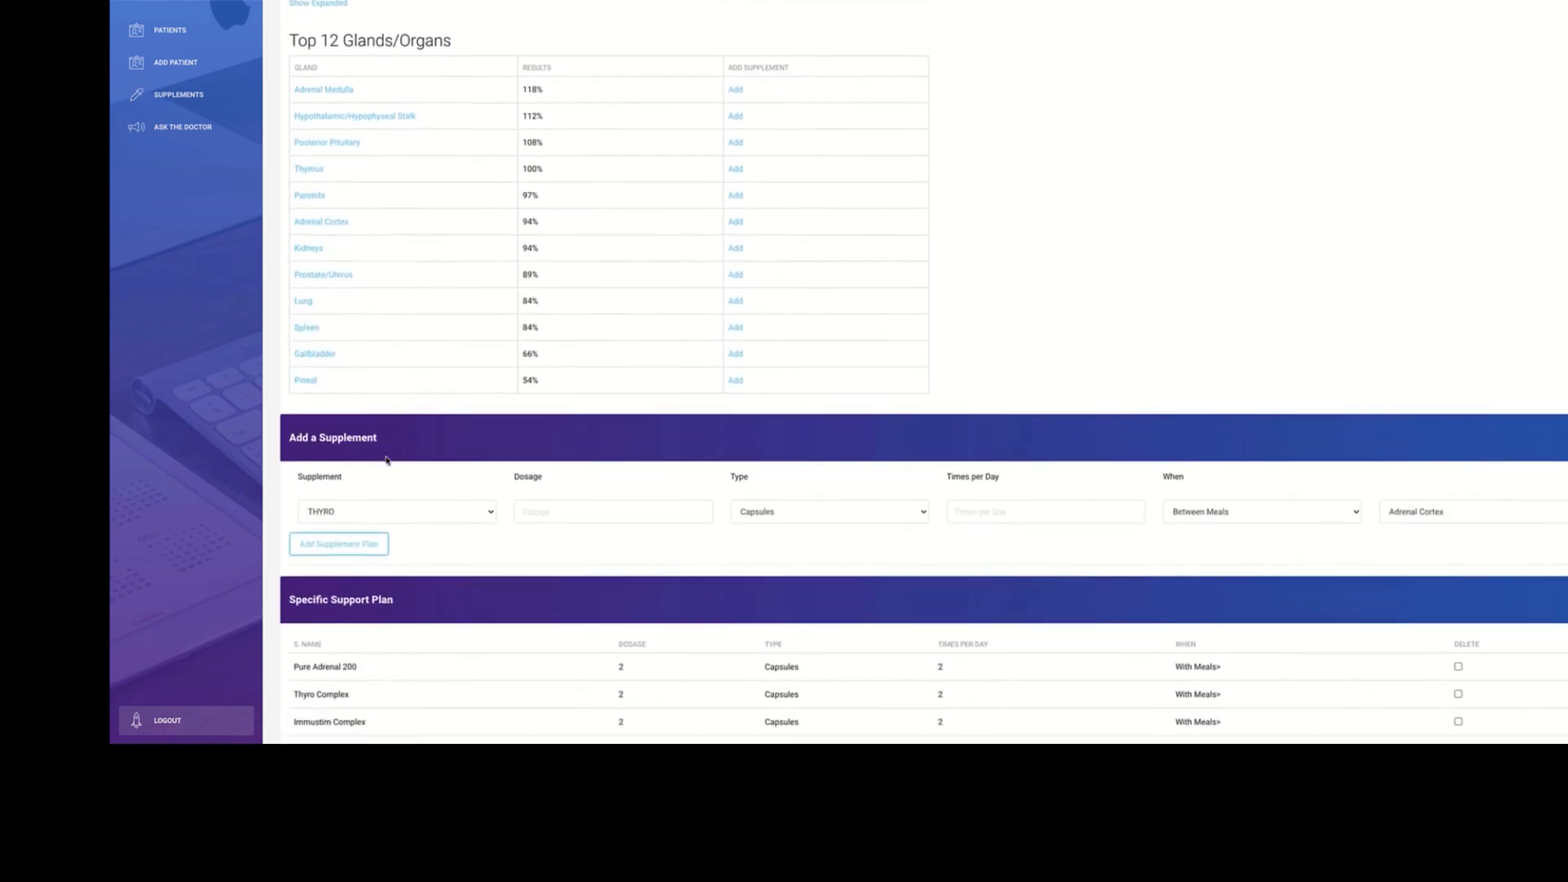
scroll(387, 457, "down", 5)
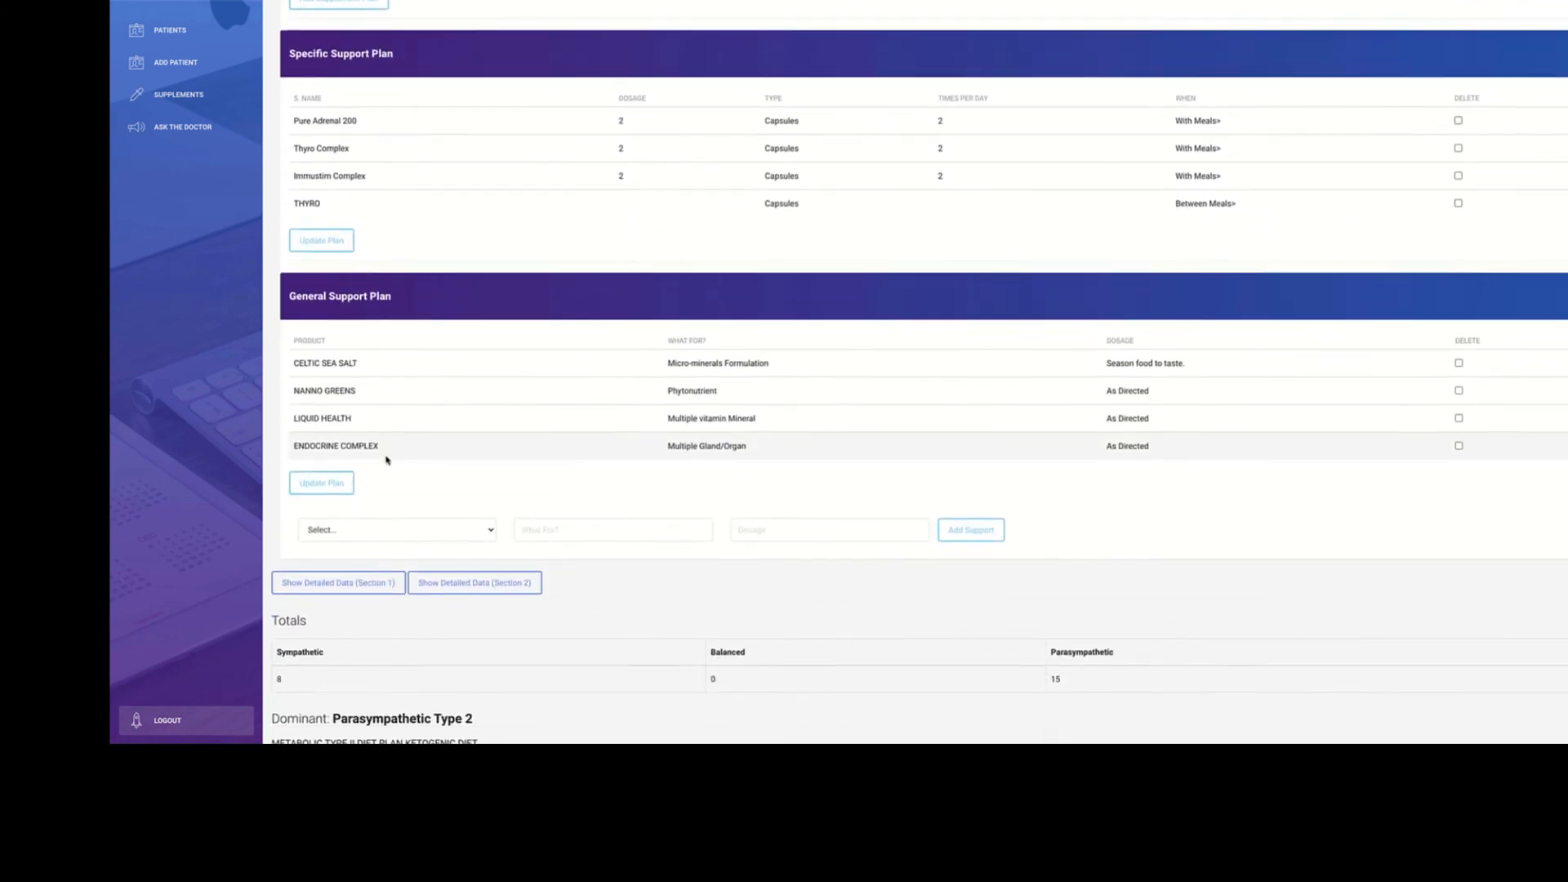